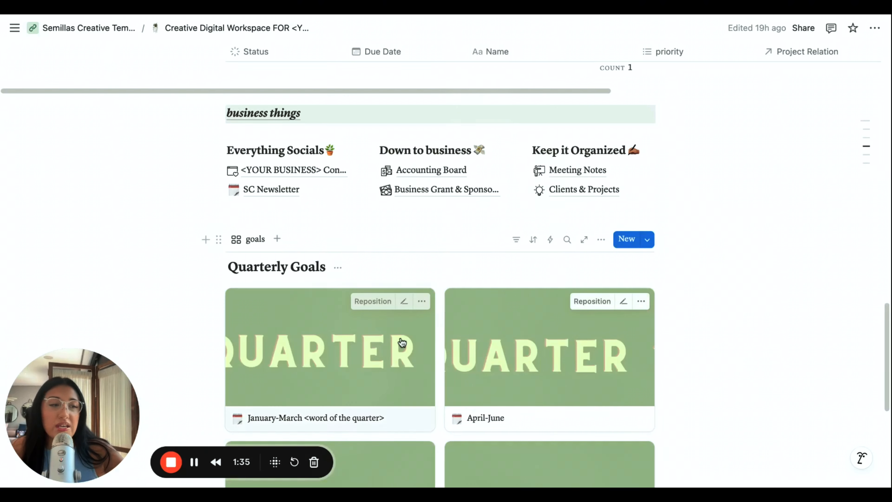
- Review the Creative Digital Workspace template page, from the quarterly goals and business sections up to its header
{"action": "scroll", "coordinate": [358, 337], "scroll_direction": "down", "scroll_amount": 5}
{"action": "scroll", "coordinate": [358, 337], "scroll_direction": "up", "scroll_amount": 8}
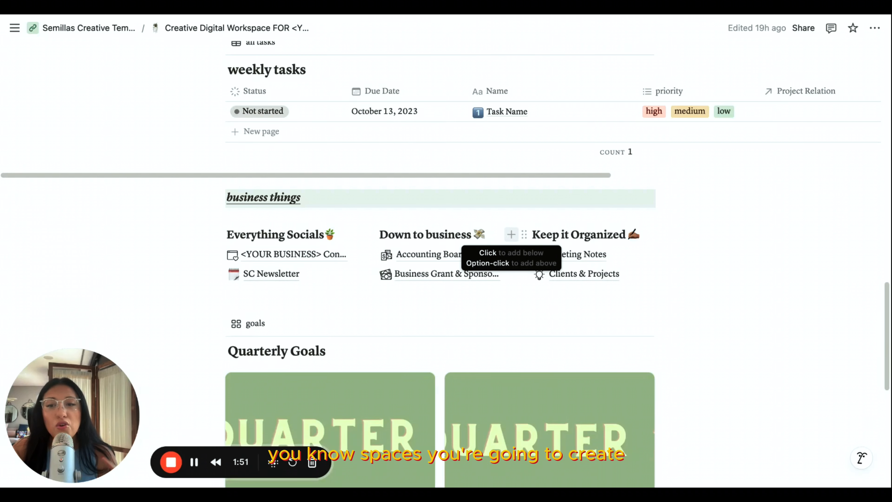
{"action": "scroll", "coordinate": [416, 135], "scroll_direction": "up", "scroll_amount": 20}
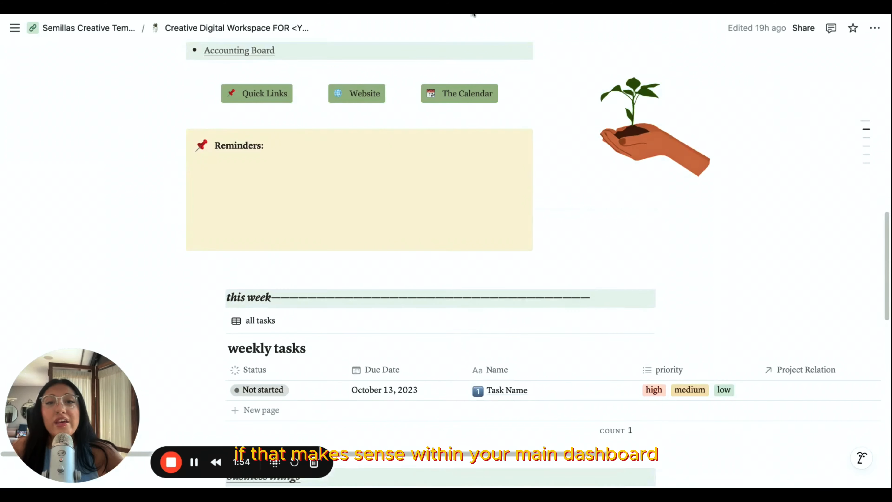
{"action": "scroll", "coordinate": [412, 102], "scroll_direction": "up", "scroll_amount": 5}
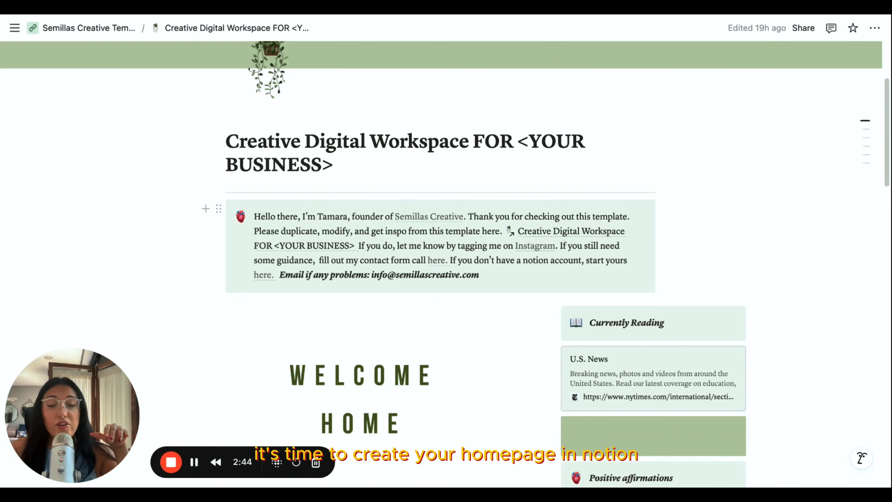
{"action": "scroll", "coordinate": [493, 227], "scroll_direction": "up", "scroll_amount": 3}
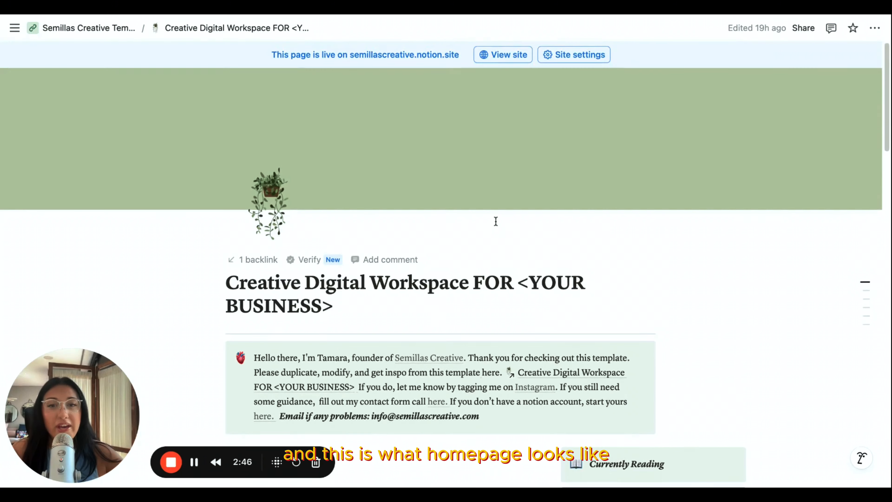
{"action": "scroll", "coordinate": [496, 220], "scroll_direction": "down", "scroll_amount": 8}
{"action": "scroll", "coordinate": [491, 249], "scroll_direction": "down", "scroll_amount": 6}
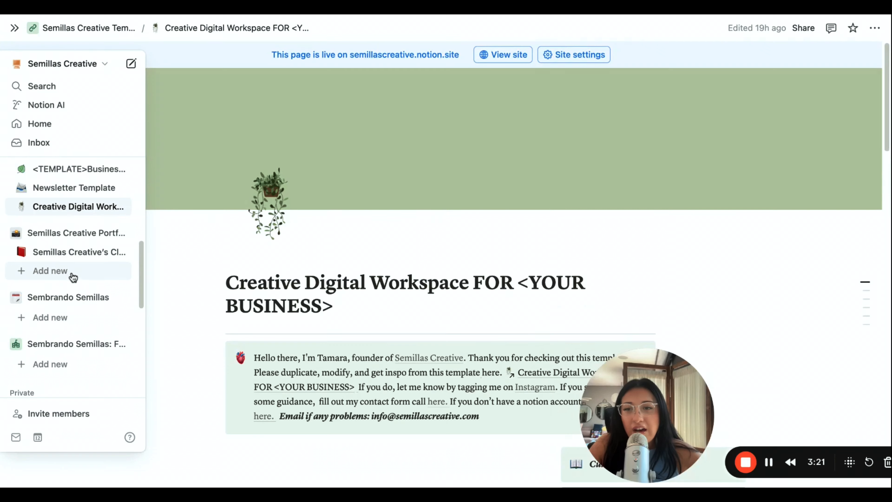
- Add an empty page under the Semillas Creative Portfolio space and title it "Home Page"
{"action": "left_click", "coordinate": [71, 274]}
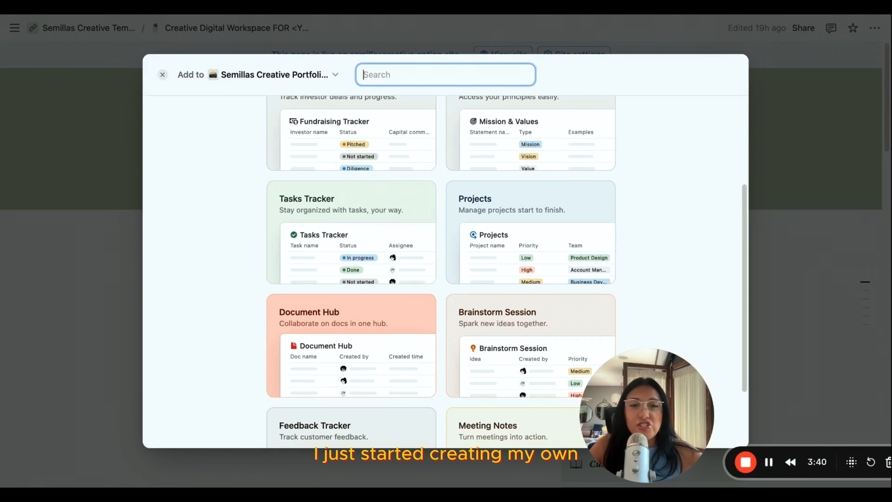
{"action": "scroll", "coordinate": [378, 241], "scroll_direction": "up", "scroll_amount": 10}
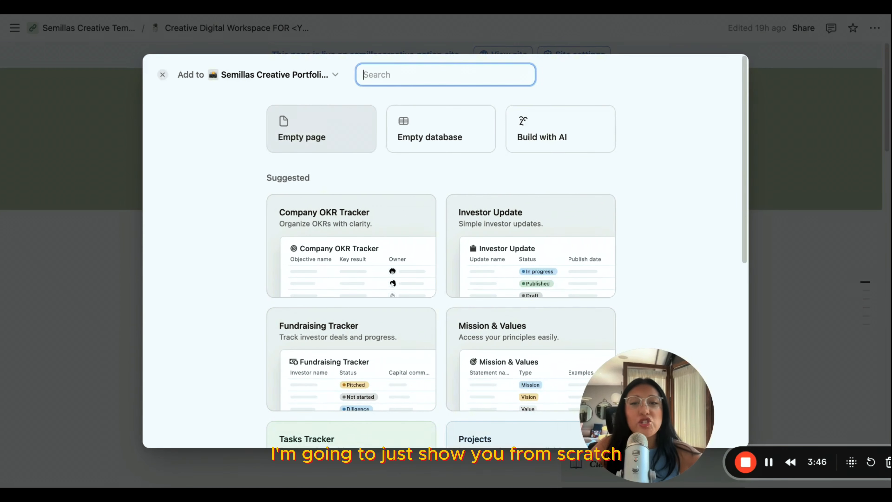
{"action": "left_click", "coordinate": [321, 129]}
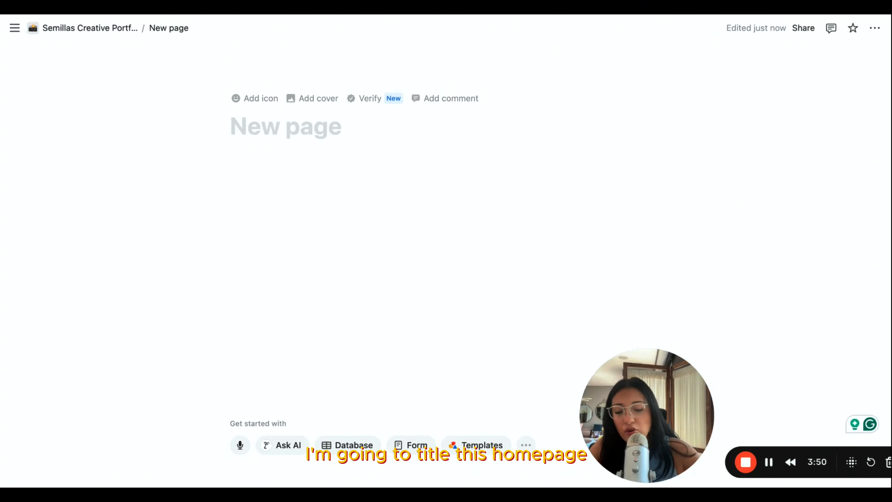
{"action": "type", "text": "Home Page"}
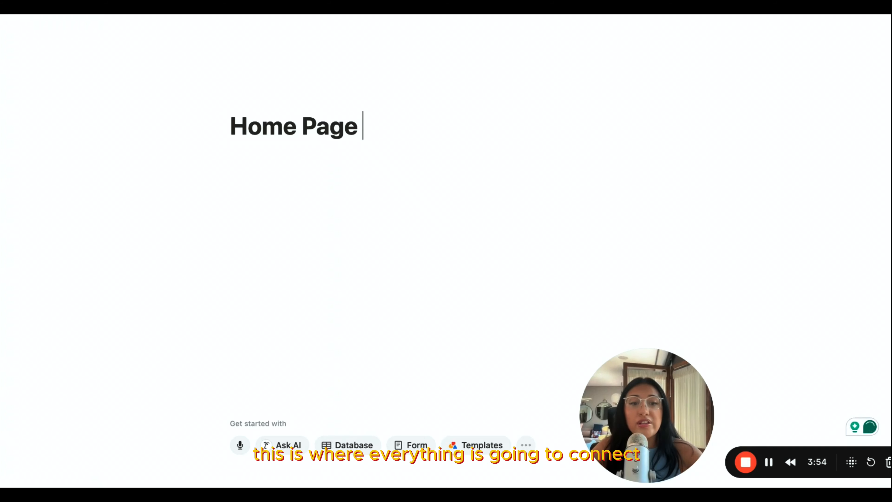
- Set the Home Page font to Serif and look through the page's style and customization options
{"action": "left_click", "coordinate": [806, 97]}
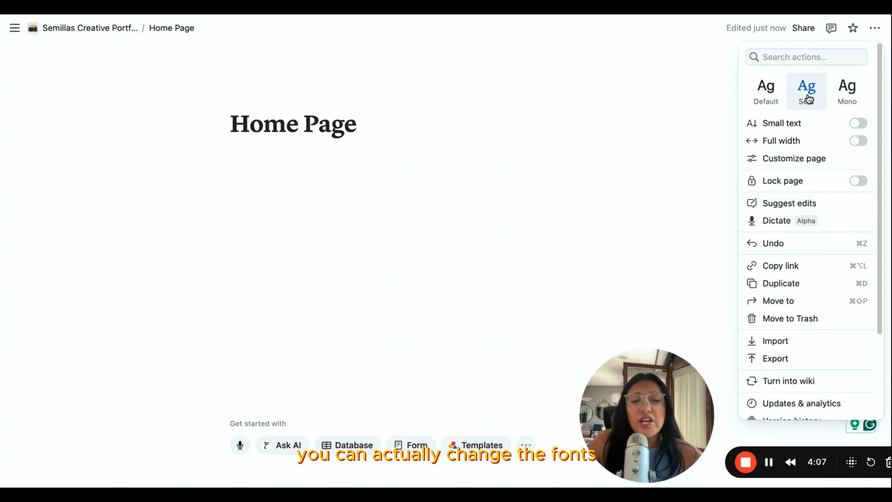
{"action": "left_click", "coordinate": [875, 29]}
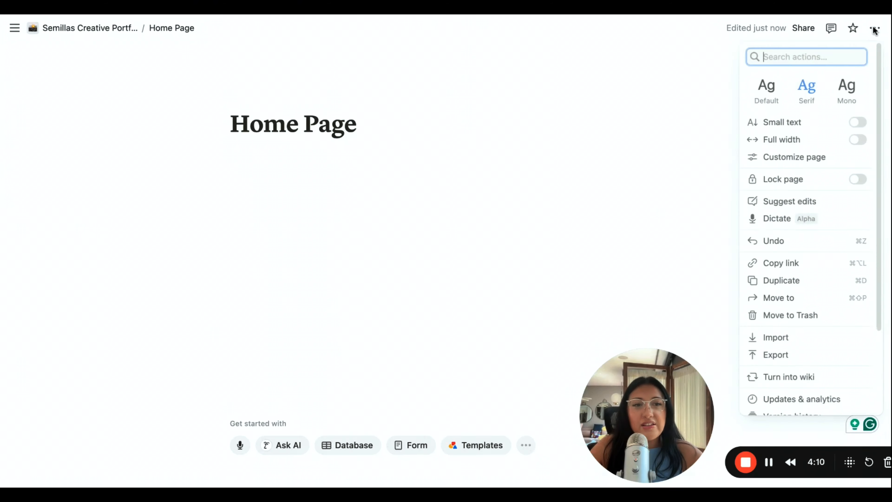
{"action": "scroll", "coordinate": [804, 267], "scroll_direction": "down", "scroll_amount": 3}
{"action": "scroll", "coordinate": [816, 309], "scroll_direction": "up", "scroll_amount": 3}
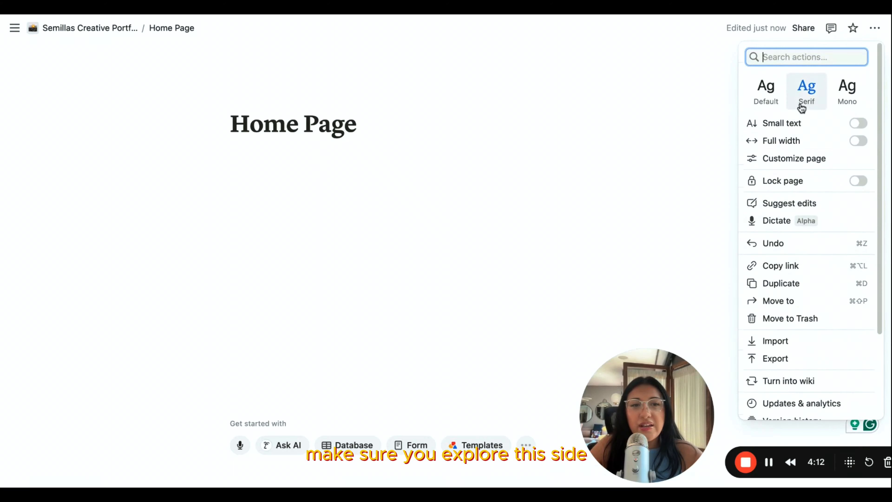
{"action": "left_click", "coordinate": [824, 165]}
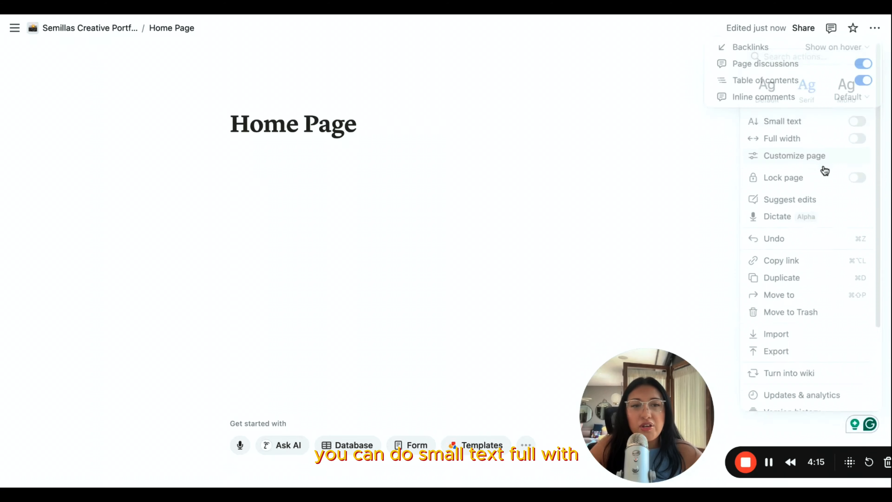
{"action": "left_click", "coordinate": [778, 152]}
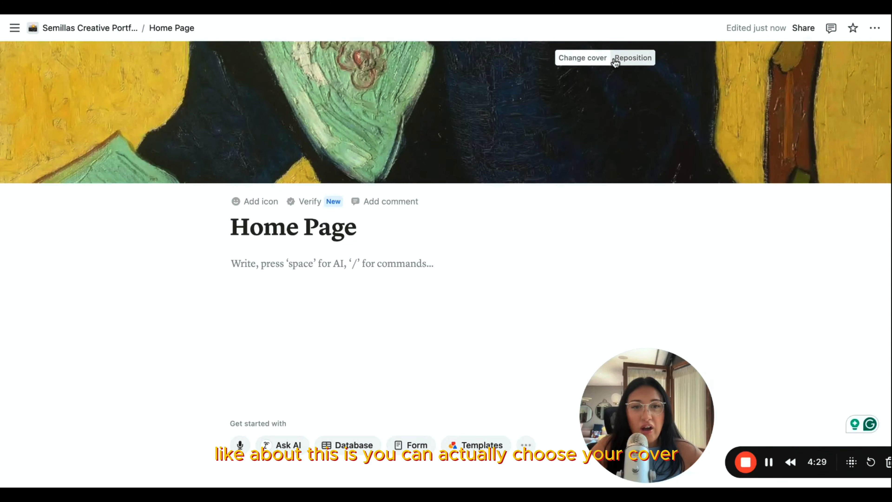
- Change the page cover to the solid light beige from the Color & Gradient gallery
{"action": "left_click", "coordinate": [593, 57]}
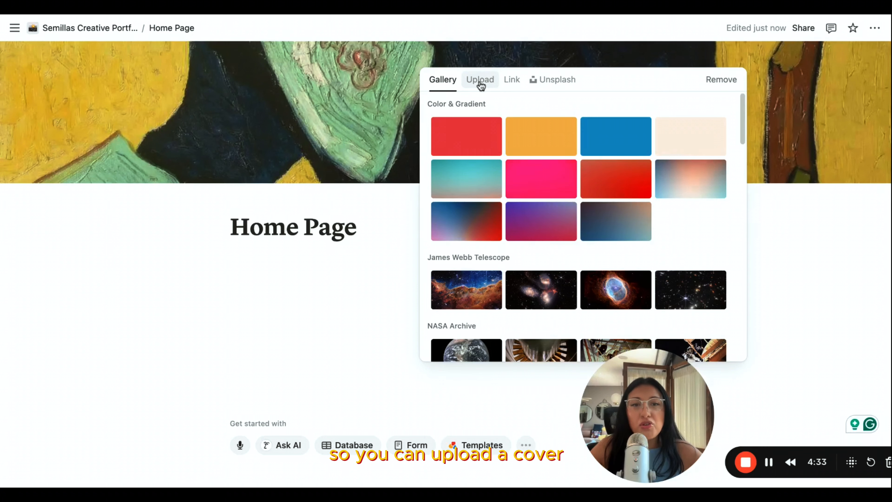
{"action": "left_click", "coordinate": [707, 147]}
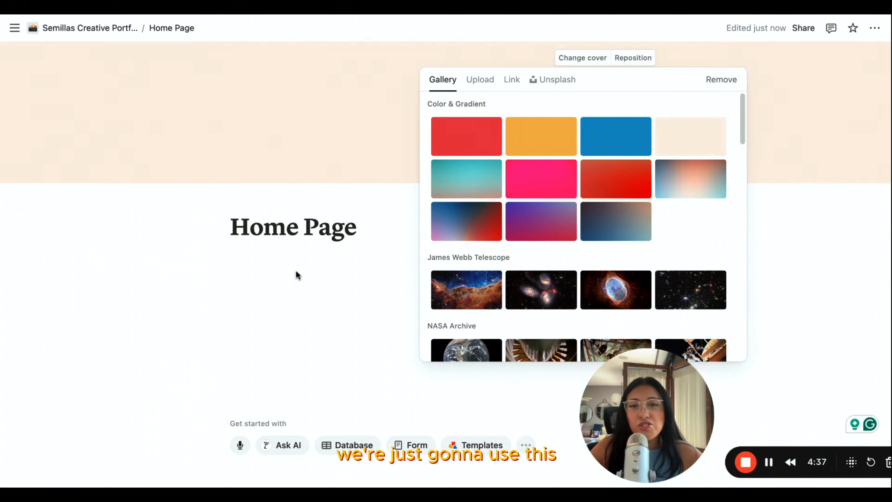
{"action": "left_click", "coordinate": [302, 278]}
- Add a page icon, searching the emojis for "home" and choosing the house
{"action": "left_click", "coordinate": [260, 200]}
{"action": "left_click", "coordinate": [262, 201]}
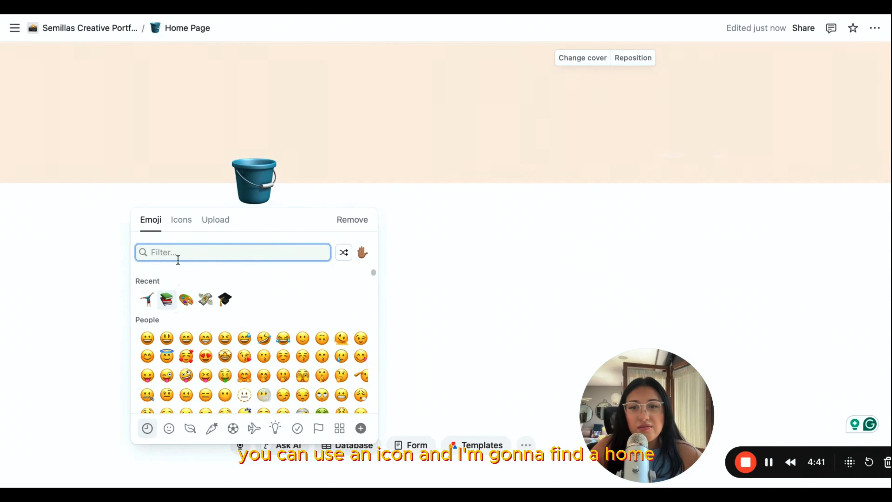
{"action": "type", "text": "home"}
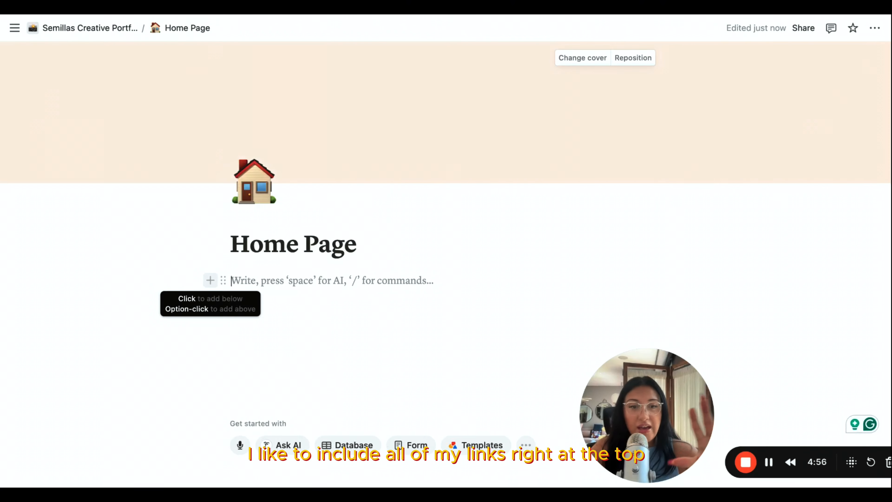
- Insert a two-column block layout below the Home Page title
{"action": "left_click", "coordinate": [210, 280]}
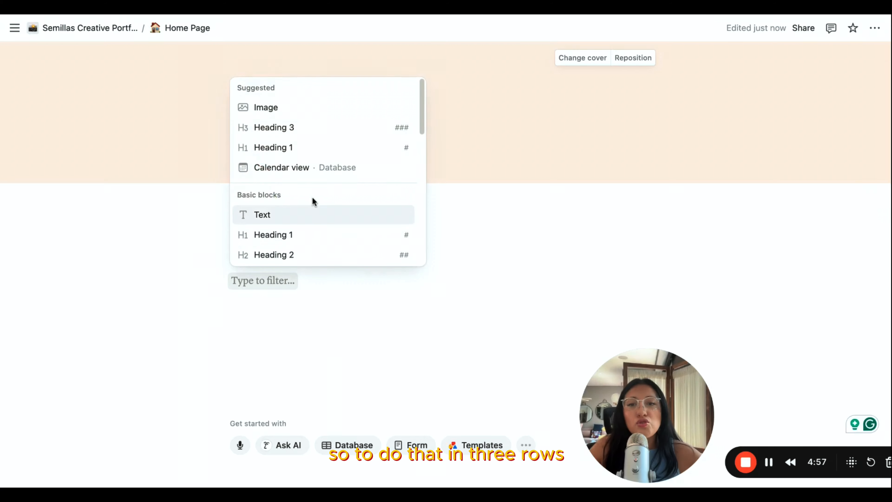
{"action": "scroll", "coordinate": [318, 207], "scroll_direction": "down", "scroll_amount": 1}
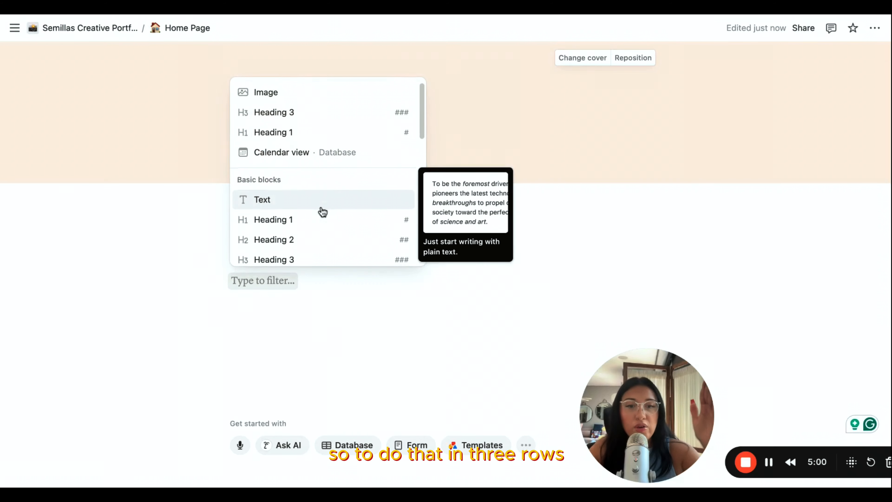
{"action": "scroll", "coordinate": [323, 212], "scroll_direction": "down", "scroll_amount": 6}
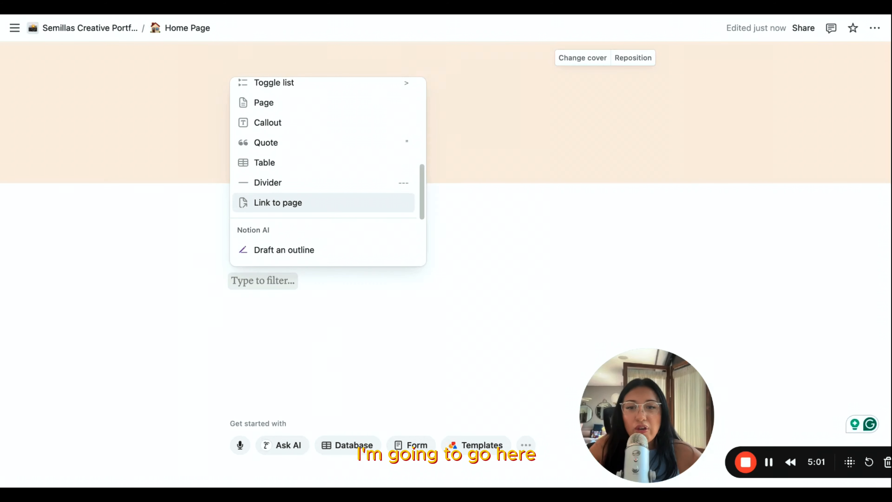
{"action": "left_click", "coordinate": [260, 319]}
{"action": "left_click", "coordinate": [210, 281]}
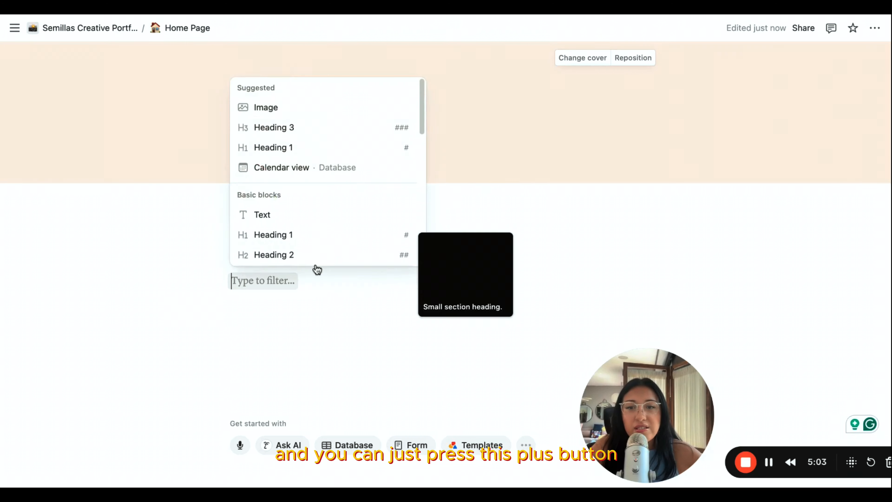
{"action": "scroll", "coordinate": [322, 237], "scroll_direction": "down", "scroll_amount": 6}
{"action": "scroll", "coordinate": [325, 214], "scroll_direction": "down", "scroll_amount": 4}
{"action": "scroll", "coordinate": [325, 207], "scroll_direction": "down", "scroll_amount": 10}
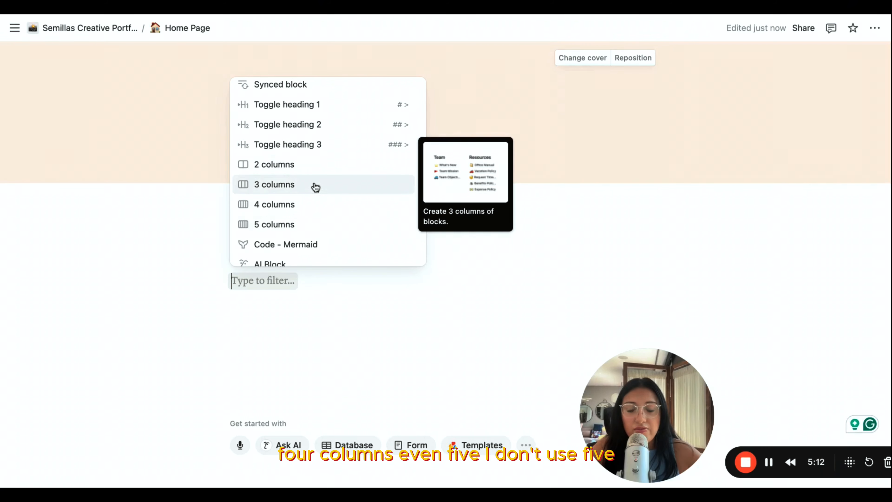
{"action": "left_click", "coordinate": [321, 175]}
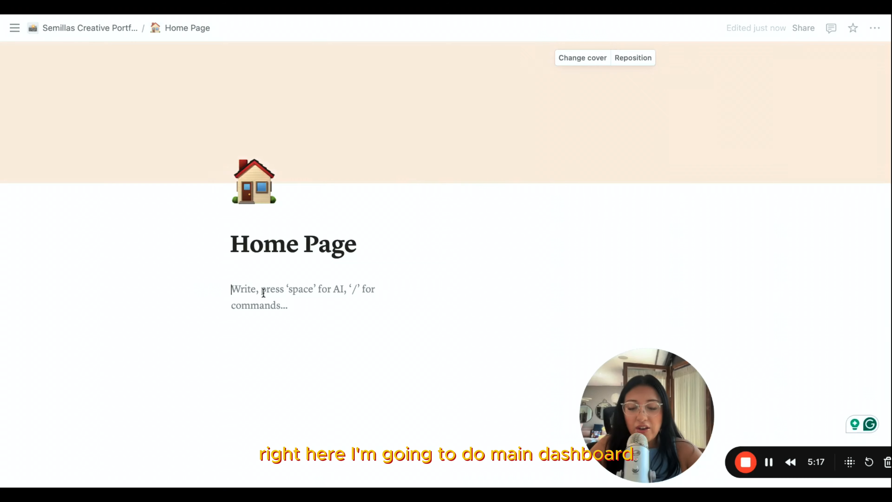
- Enter "Main Dashboard" in the first column, give it a light pink background and make it bold
{"action": "type", "text": "Main D"}
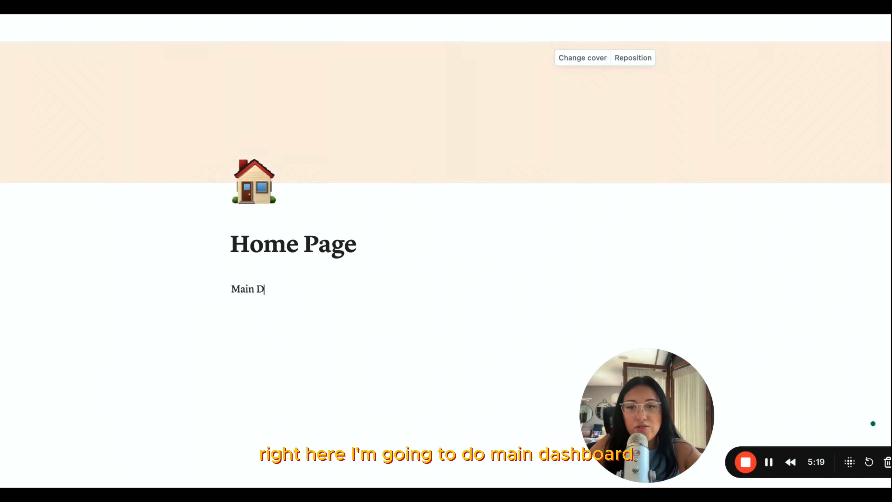
{"action": "type", "text": "ash"}
{"action": "type", "text": "board"}
{"action": "left_click", "coordinate": [460, 289]}
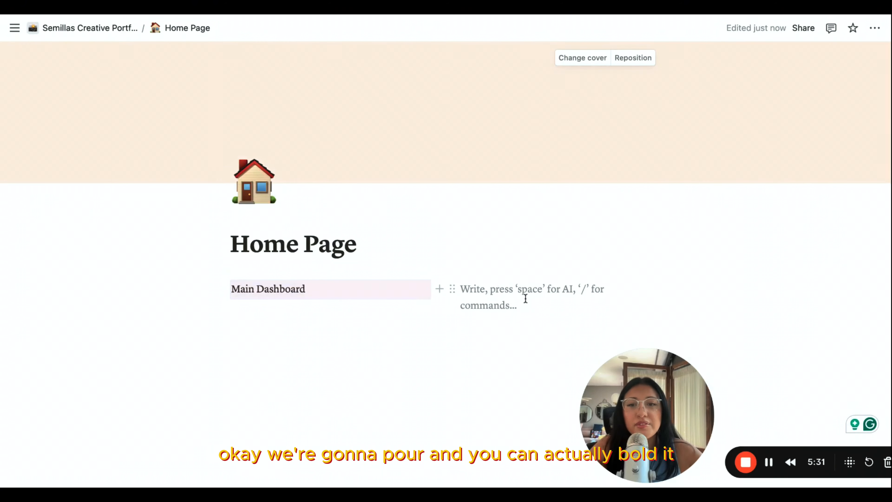
{"action": "left_click_drag", "start_coordinate": [309, 289], "coordinate": [229, 289]}
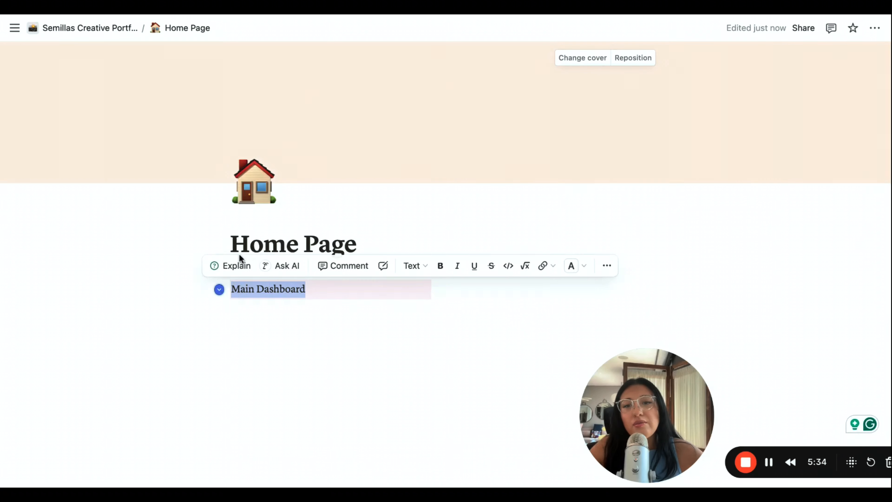
{"action": "left_click", "coordinate": [439, 265]}
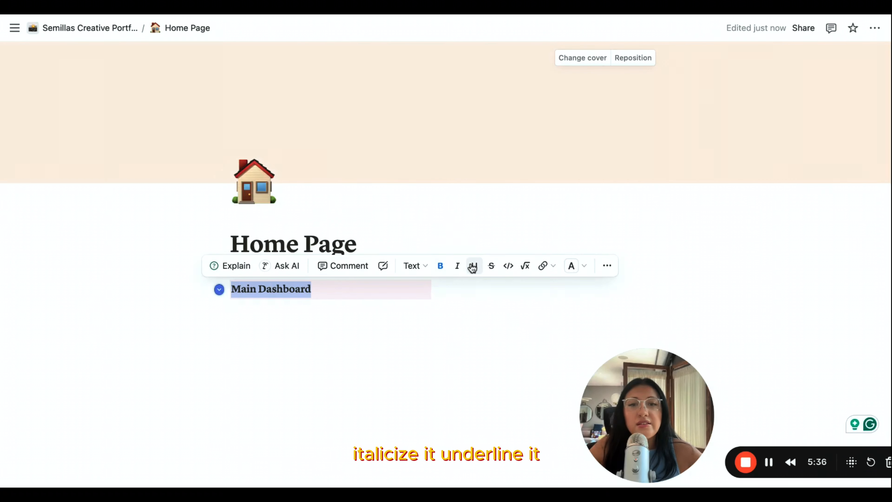
- Enter "Bookmarks" in the second column as bold text on a light pink background
{"action": "left_click", "coordinate": [530, 303]}
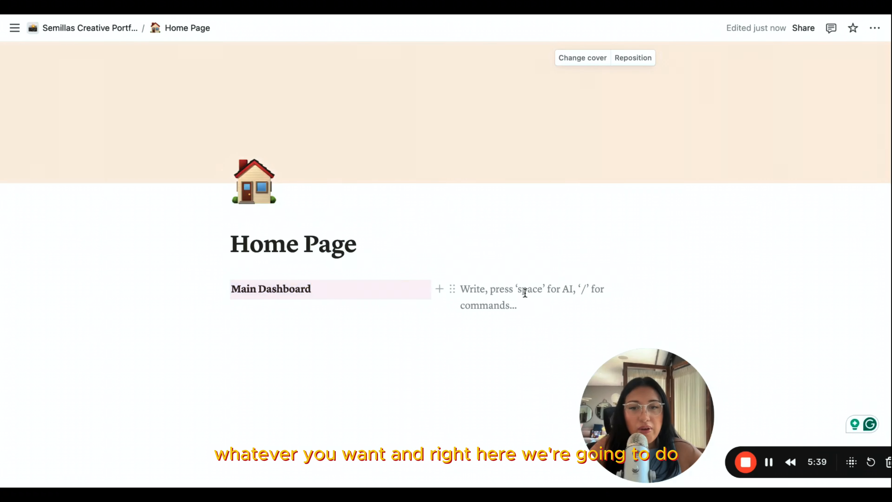
{"action": "type", "text": "Book"}
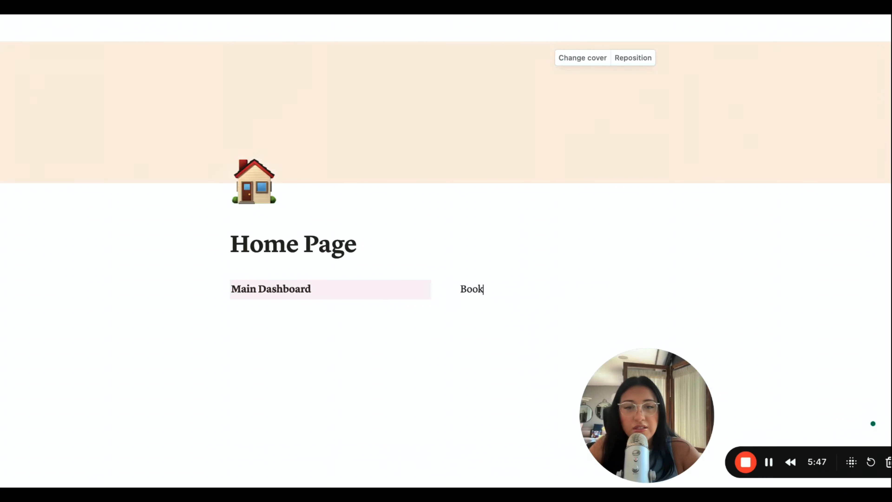
{"action": "type", "text": "marks"}
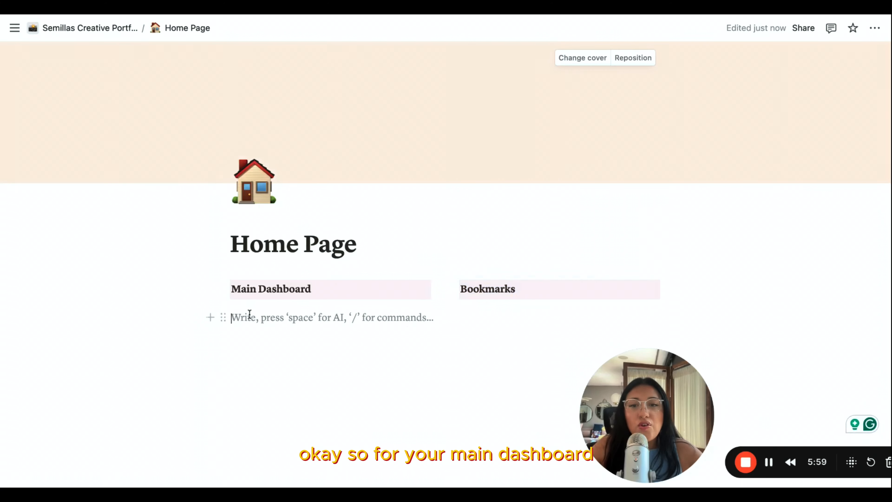
- Add a bulleted list under Main Dashboard with the items "Creative Business" and "Personal Life"
{"action": "left_click", "coordinate": [250, 305]}
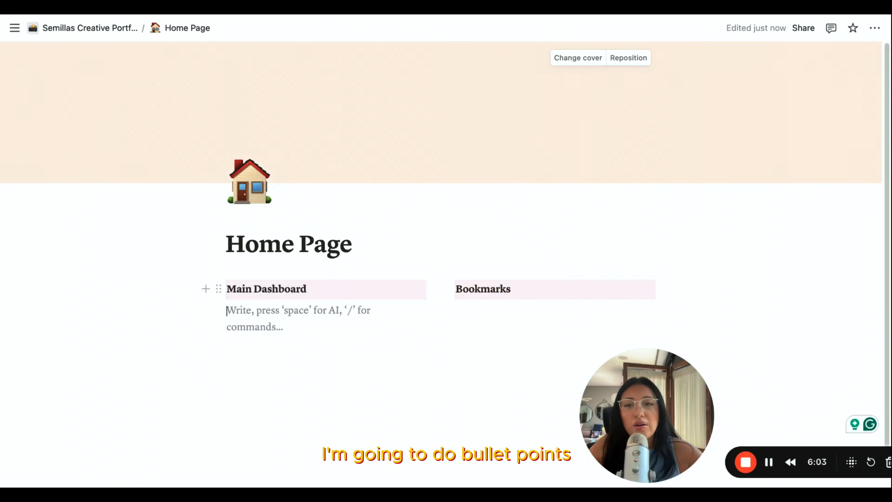
{"action": "type", "text": "-"}
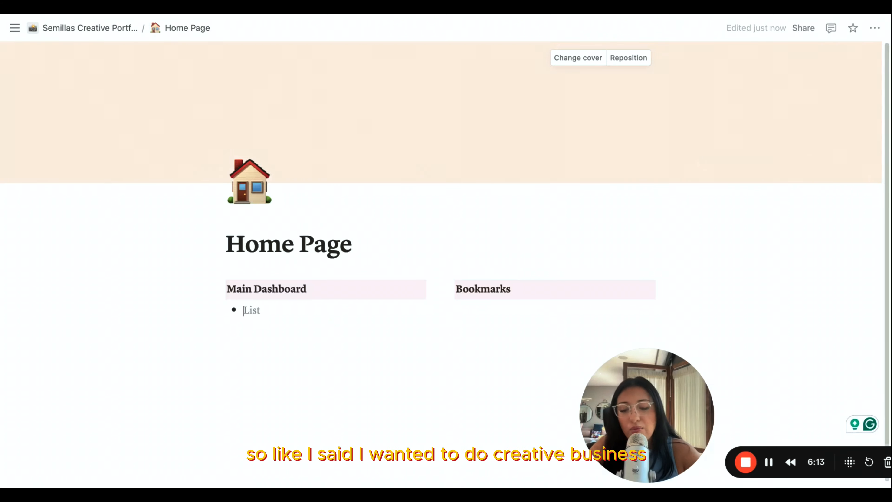
{"action": "type", "text": "Creative Business"}
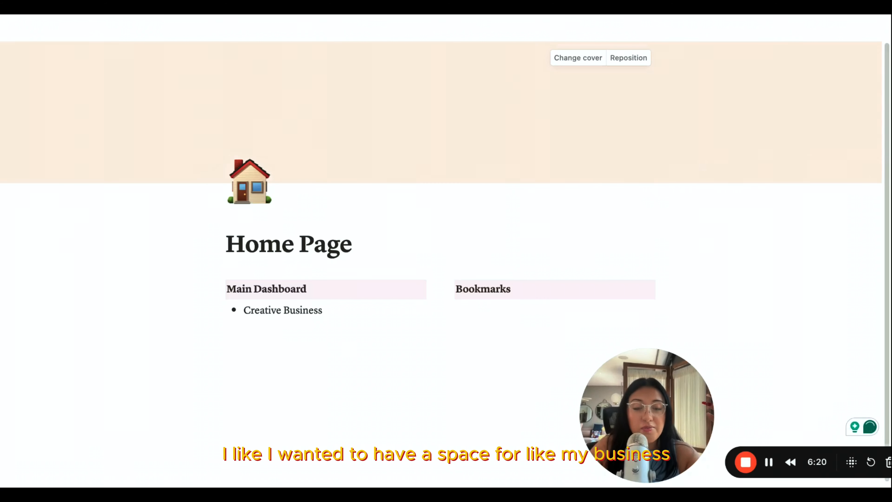
{"action": "key", "text": "Return"}
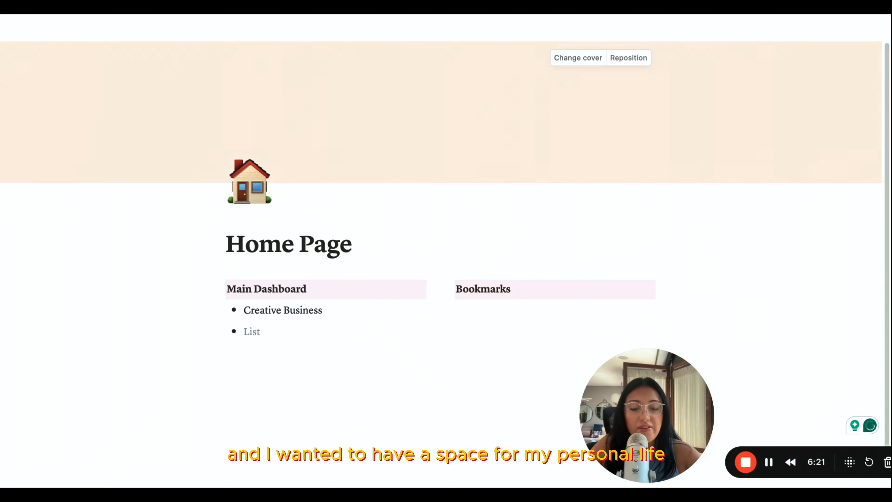
{"action": "type", "text": "Personalk"}
{"action": "key", "text": "BackSpace"}
{"action": "key", "text": "BackSpace"}
{"action": "key", "text": "BackSpace"}
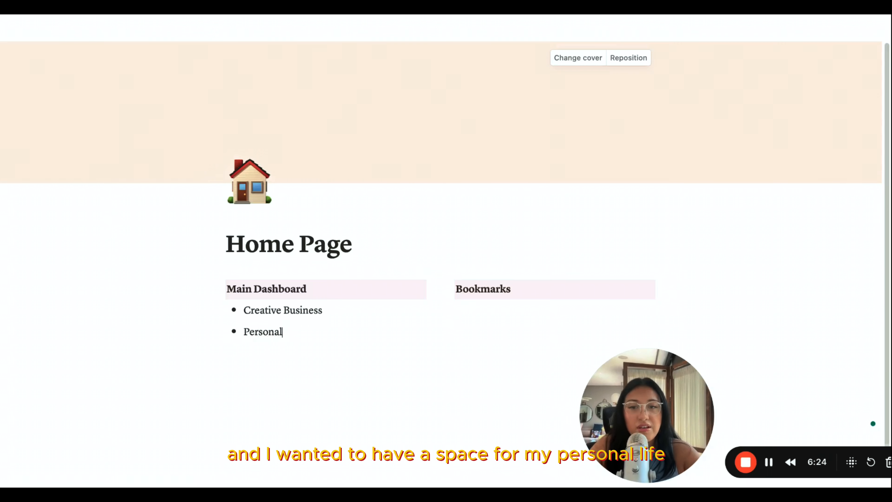
{"action": "type", "text": "l"}
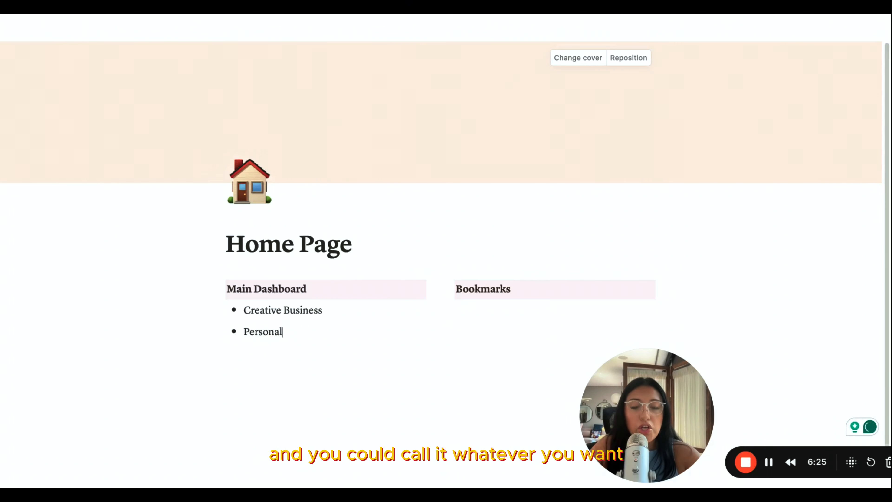
{"action": "type", "text": " Life"}
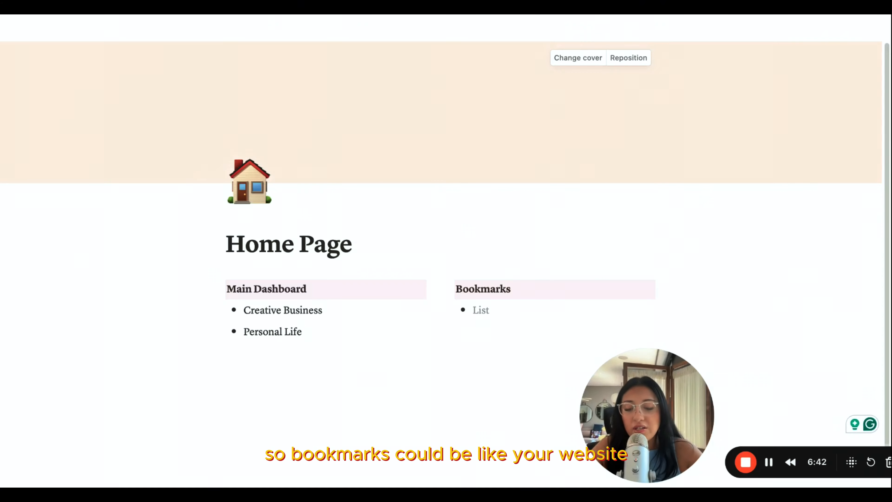
- Add a bulleted list under Bookmarks with the items "Website", "Email" and "Courses"
{"action": "type", "text": "We"}
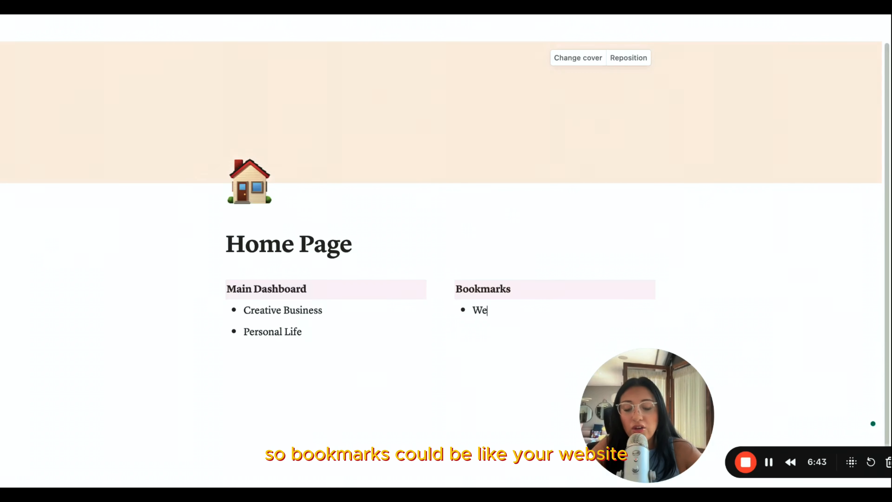
{"action": "type", "text": "bsite"}
{"action": "key", "text": "Return"}
{"action": "type", "text": "Email"}
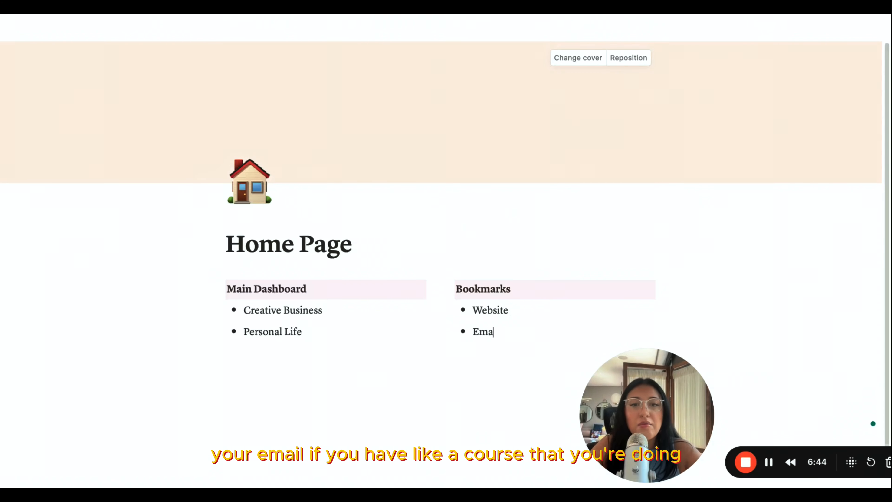
{"action": "key", "text": "Return"}
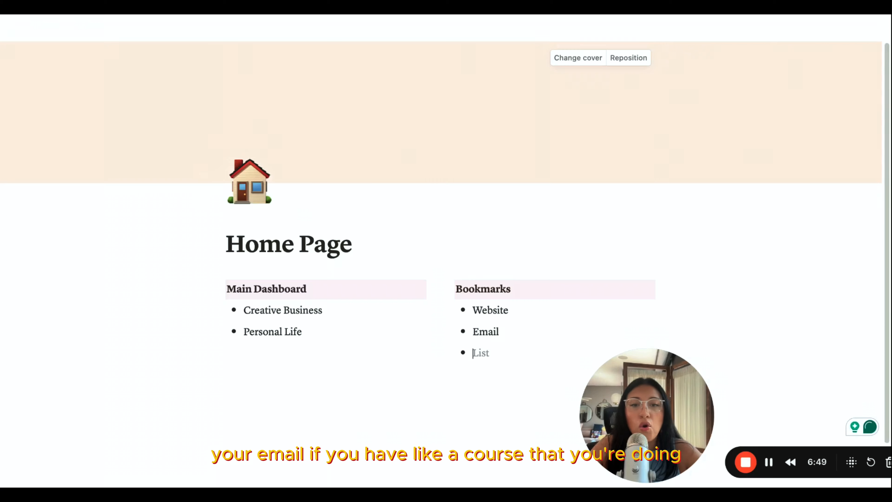
{"action": "type", "text": "Courses"}
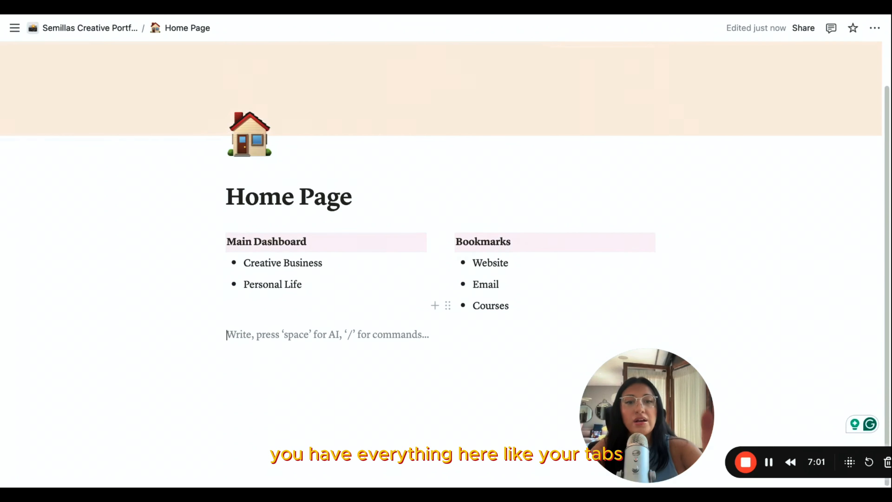
- Insert a divider below the two columns and add a Heading 3 reading "this week" beneath it
{"action": "left_click", "coordinate": [208, 335]}
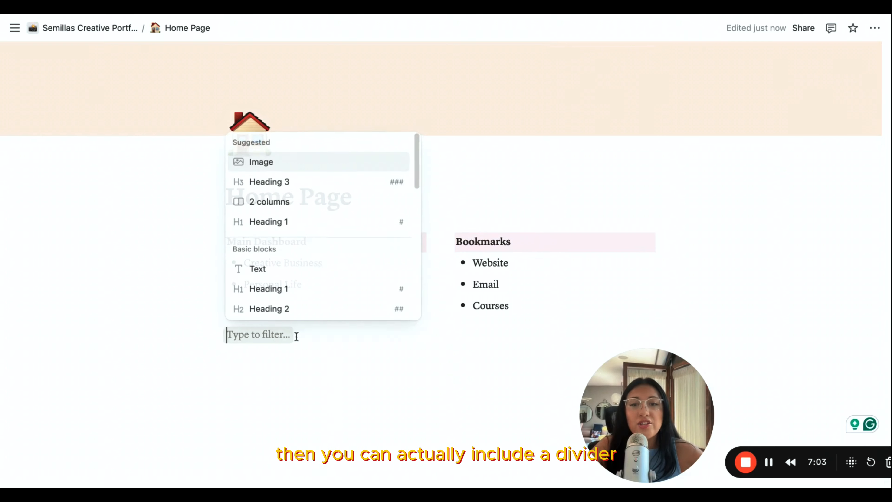
{"action": "scroll", "coordinate": [368, 297], "scroll_direction": "down", "scroll_amount": 5}
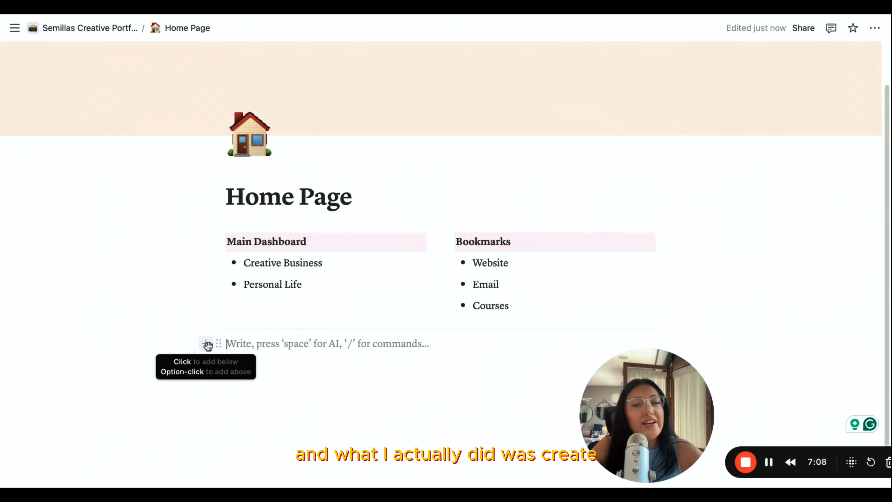
{"action": "scroll", "coordinate": [206, 342], "scroll_direction": "down", "scroll_amount": 1}
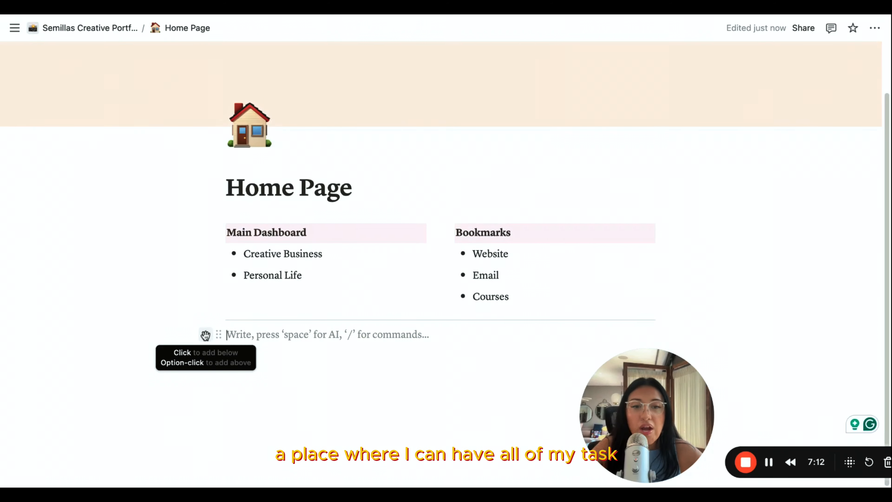
{"action": "left_click", "coordinate": [206, 334]}
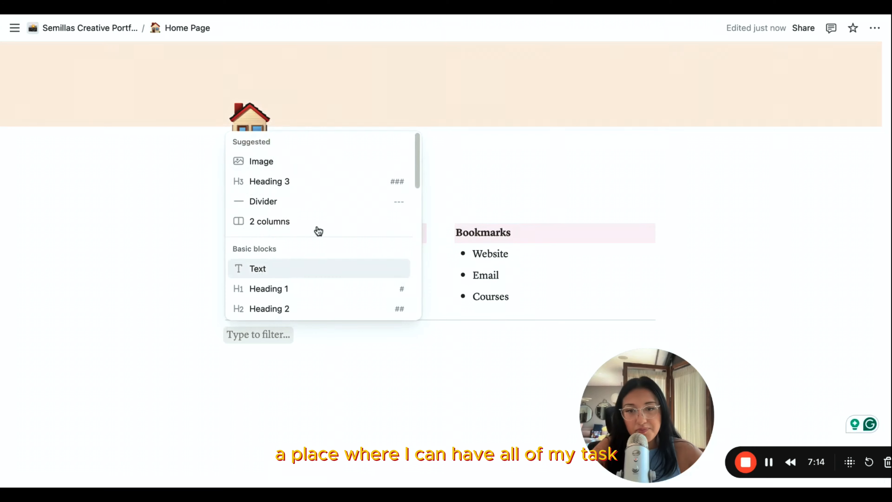
{"action": "scroll", "coordinate": [283, 293], "scroll_direction": "down", "scroll_amount": 2}
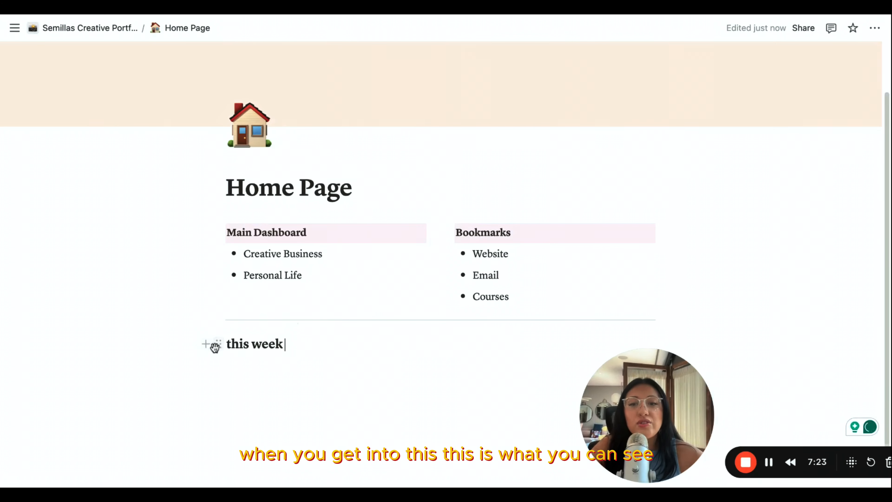
- Give the "this week" heading a pink background
{"action": "left_click", "coordinate": [217, 344]}
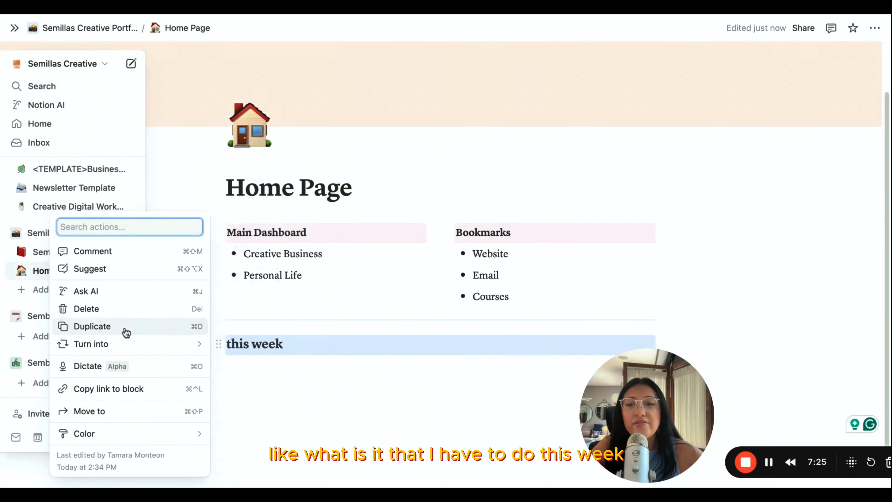
{"action": "mouse_move", "coordinate": [141, 345]}
{"action": "mouse_move", "coordinate": [127, 435]}
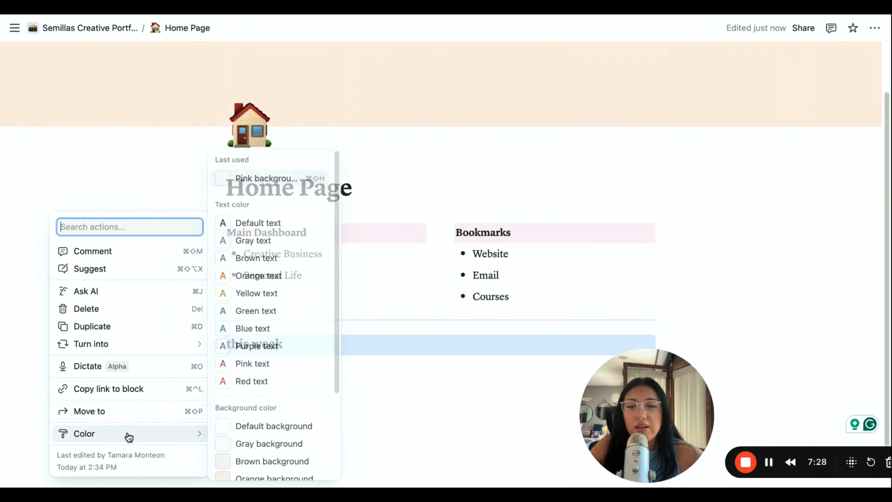
{"action": "scroll", "coordinate": [253, 433], "scroll_direction": "down", "scroll_amount": 3}
{"action": "scroll", "coordinate": [260, 430], "scroll_direction": "down", "scroll_amount": 1}
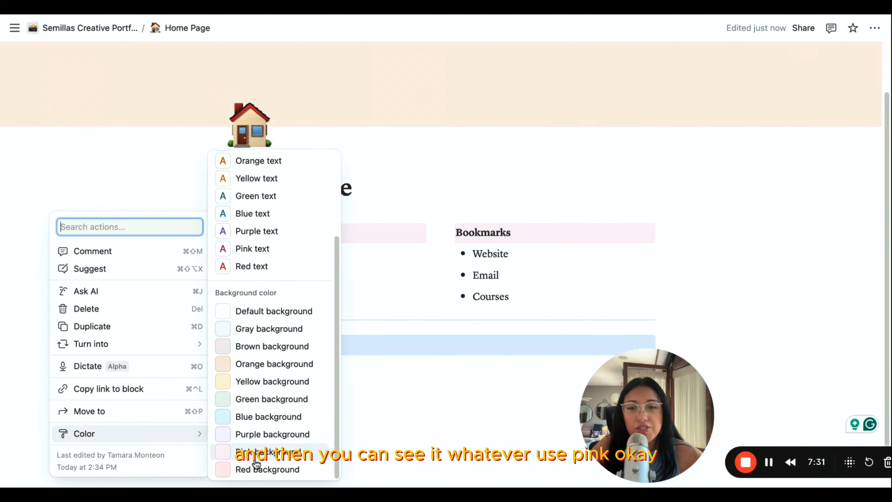
{"action": "left_click", "coordinate": [260, 432]}
{"action": "left_click", "coordinate": [324, 389]}
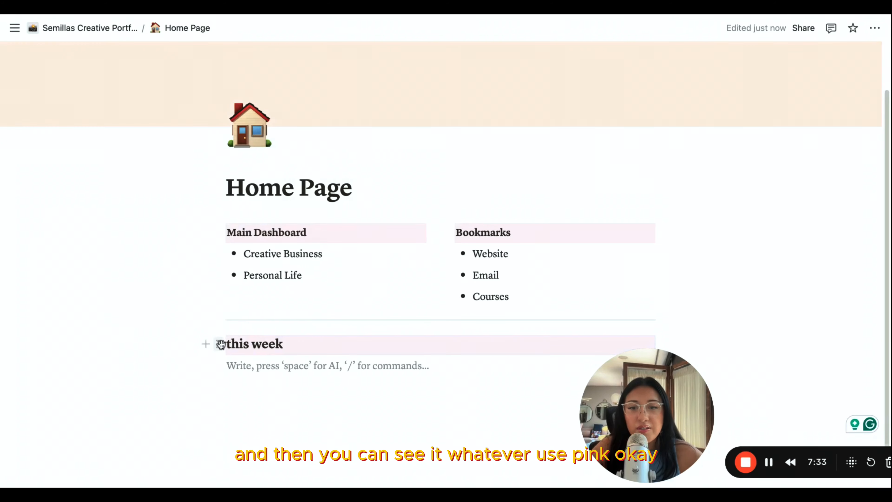
- Italicize the "this week" heading text
{"action": "left_click", "coordinate": [220, 344]}
{"action": "left_click", "coordinate": [296, 347]}
{"action": "left_click", "coordinate": [308, 344]}
{"action": "left_click_drag", "start_coordinate": [299, 344], "coordinate": [228, 345]}
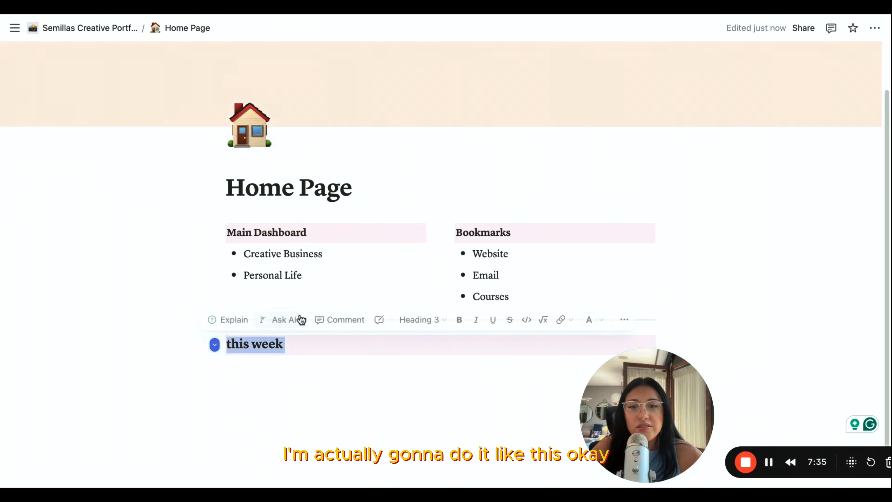
{"action": "left_click", "coordinate": [477, 319]}
{"action": "left_click", "coordinate": [305, 372]}
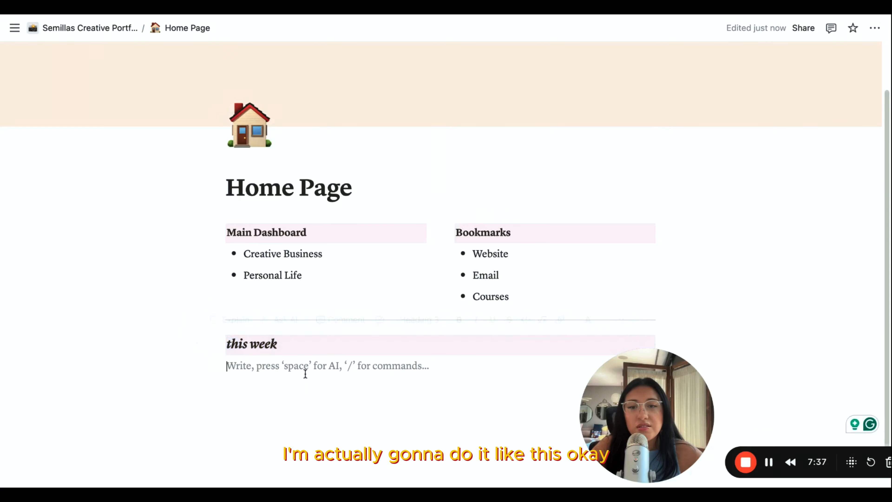
- Insert a calendar view database below the "this week" heading
{"action": "scroll", "coordinate": [269, 372], "scroll_direction": "down", "scroll_amount": 1}
{"action": "left_click", "coordinate": [207, 335]}
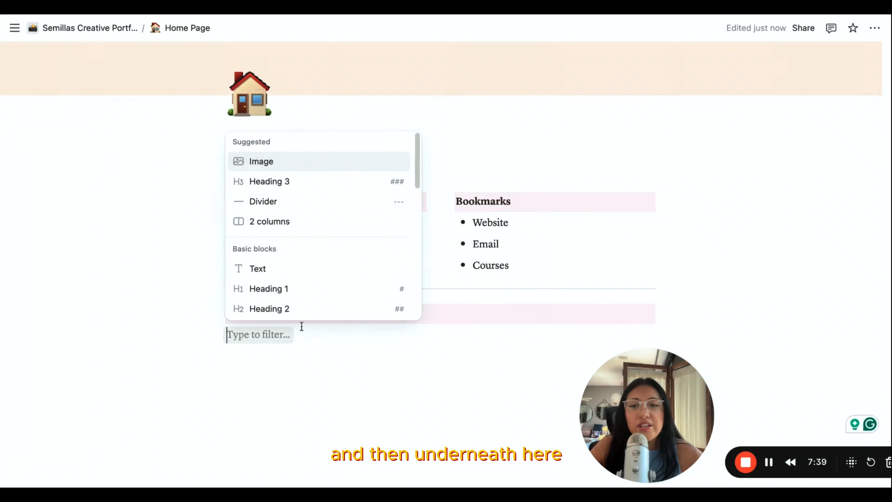
{"action": "scroll", "coordinate": [317, 259], "scroll_direction": "down", "scroll_amount": 5}
{"action": "scroll", "coordinate": [317, 259], "scroll_direction": "down", "scroll_amount": 8}
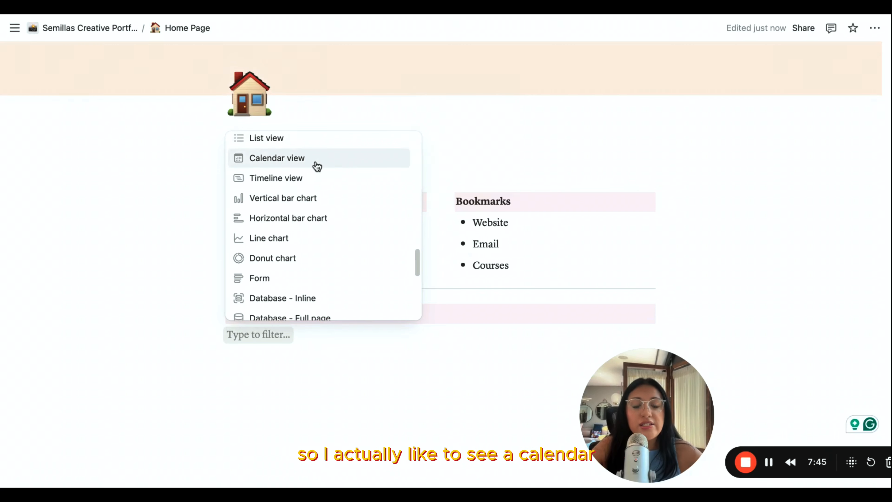
{"action": "left_click", "coordinate": [314, 161]}
- Title the calendar database "tasks for the week"
{"action": "left_click", "coordinate": [245, 283]}
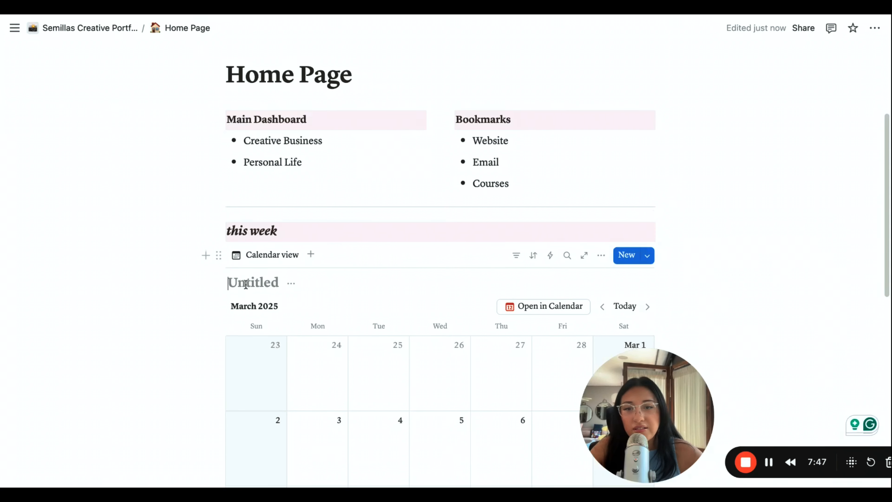
{"action": "type", "text": "tasks"}
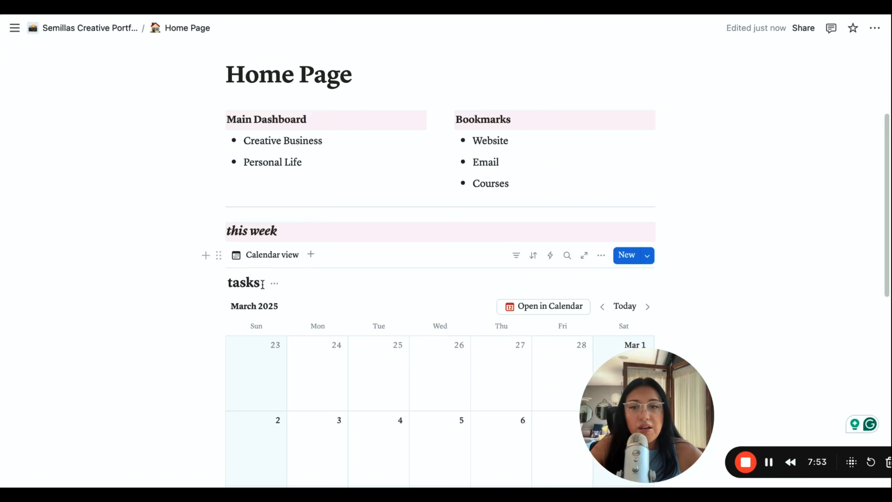
{"action": "type", "text": " for t"}
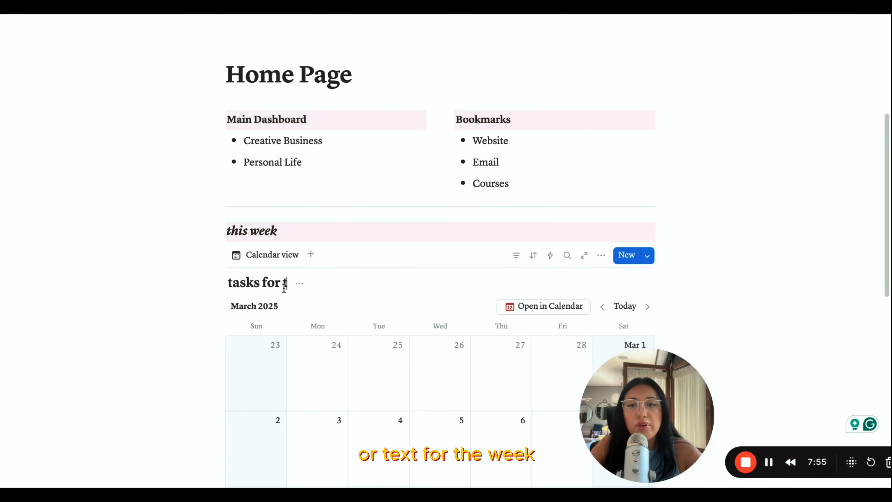
{"action": "type", "text": "he wke"}
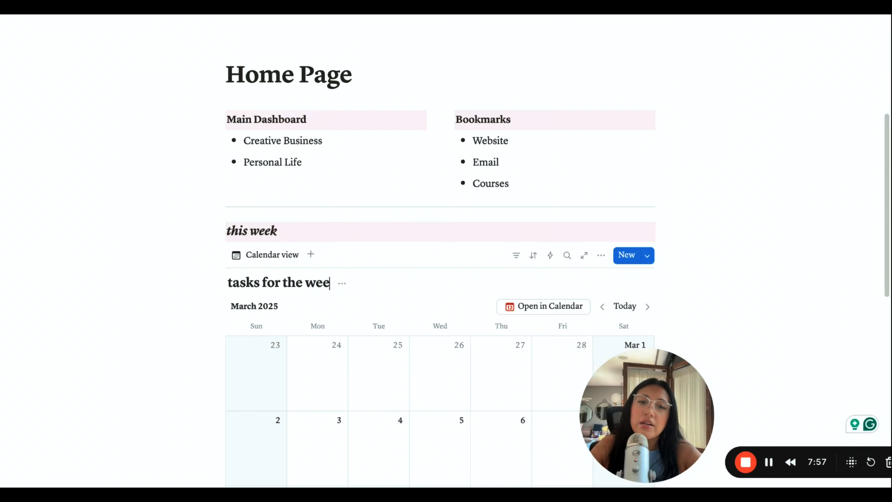
{"action": "left_click", "coordinate": [315, 234]}
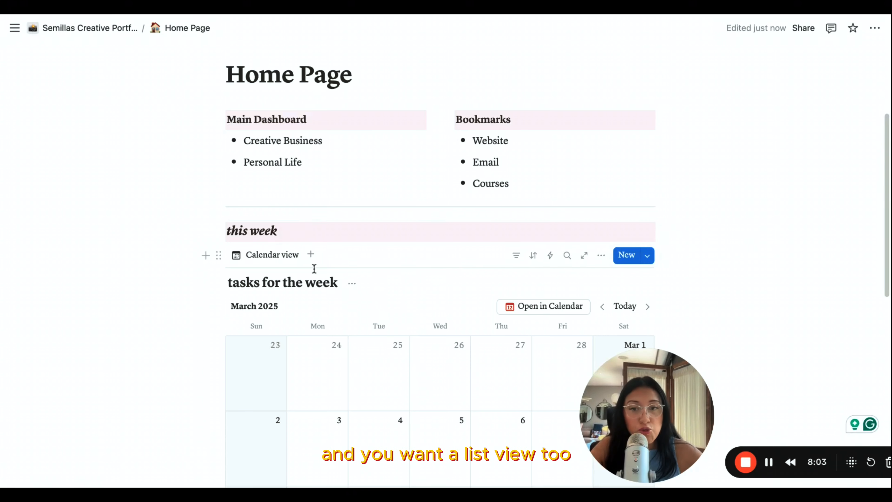
- Add a List view to the "tasks for the week" database and switch between the calendar and list views
{"action": "left_click", "coordinate": [311, 255]}
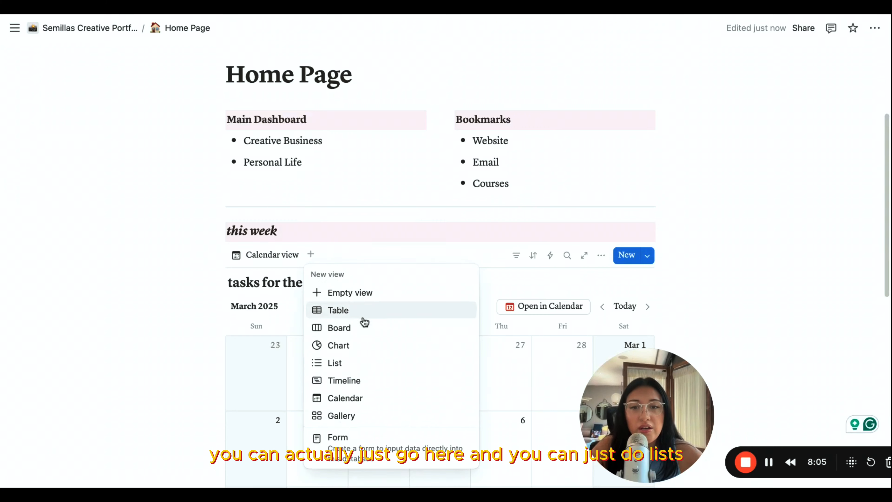
{"action": "left_click", "coordinate": [356, 372]}
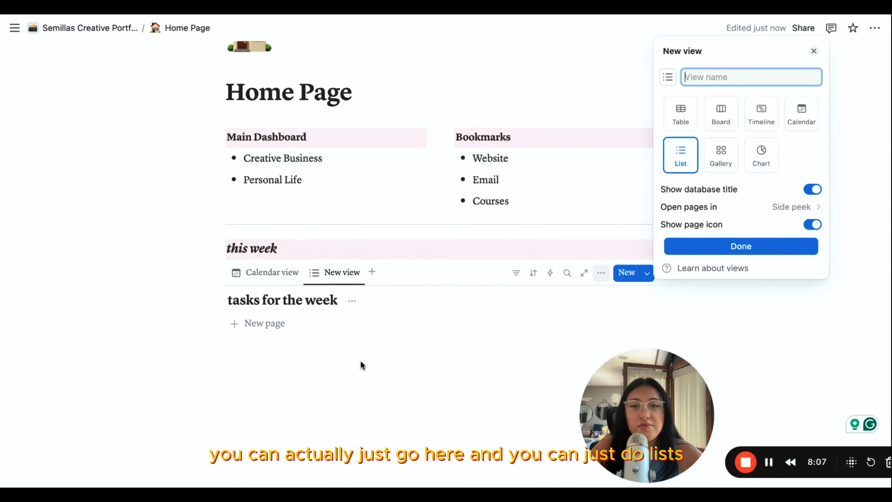
{"action": "left_click", "coordinate": [270, 273]}
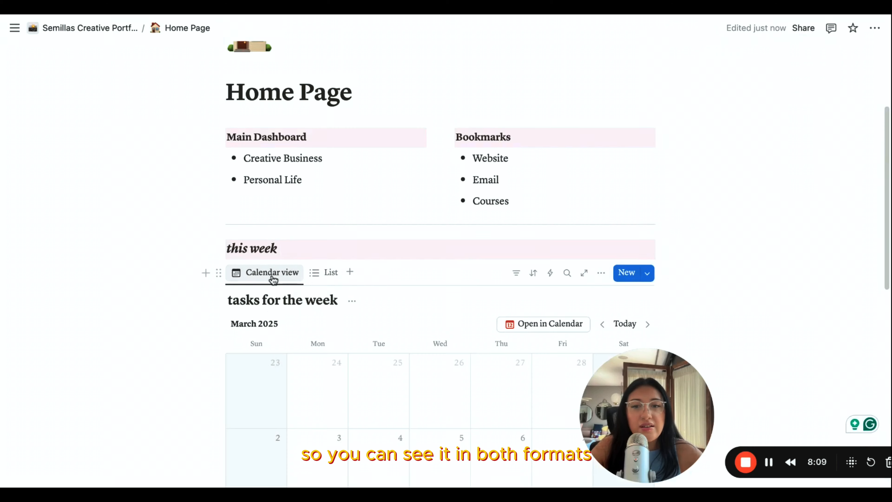
{"action": "left_click", "coordinate": [320, 273]}
{"action": "left_click", "coordinate": [277, 279]}
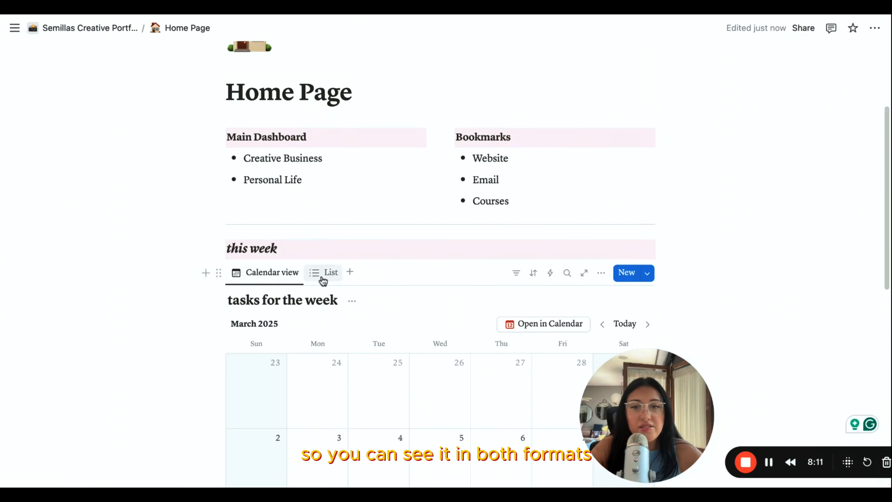
{"action": "left_click", "coordinate": [320, 279]}
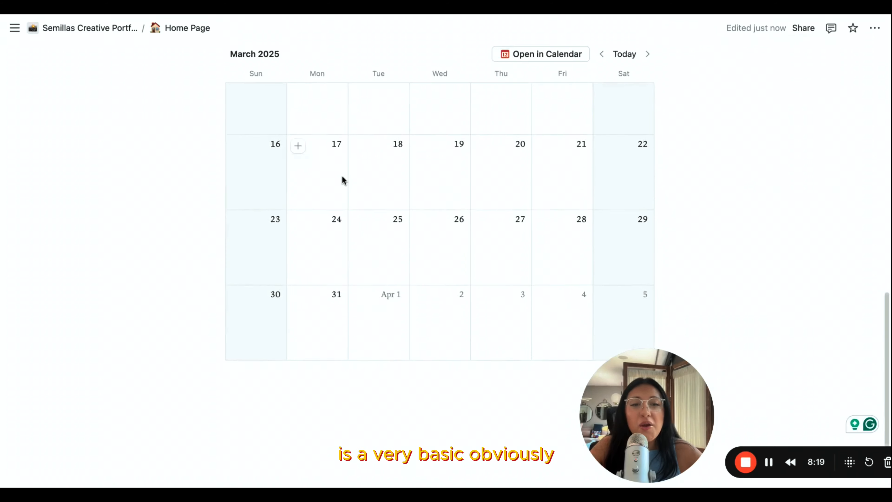
{"action": "scroll", "coordinate": [342, 176], "scroll_direction": "up", "scroll_amount": 14}
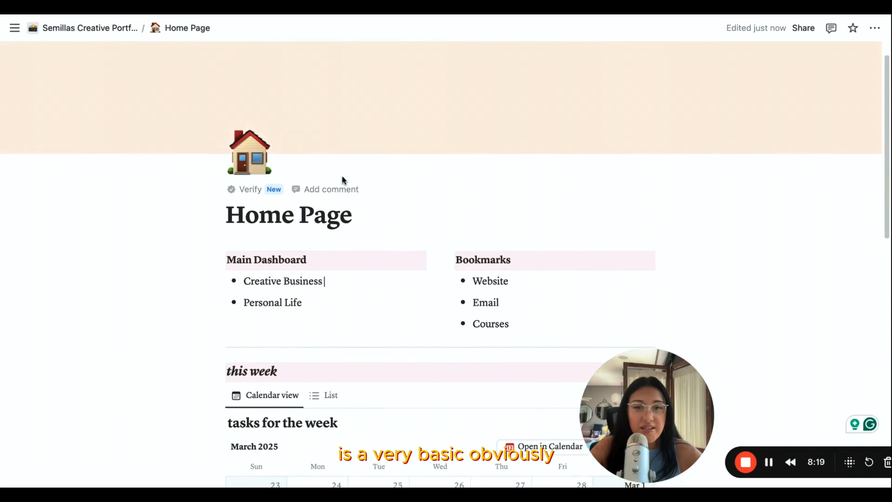
{"action": "scroll", "coordinate": [309, 167], "scroll_direction": "down", "scroll_amount": 4}
{"action": "scroll", "coordinate": [308, 168], "scroll_direction": "up", "scroll_amount": 3}
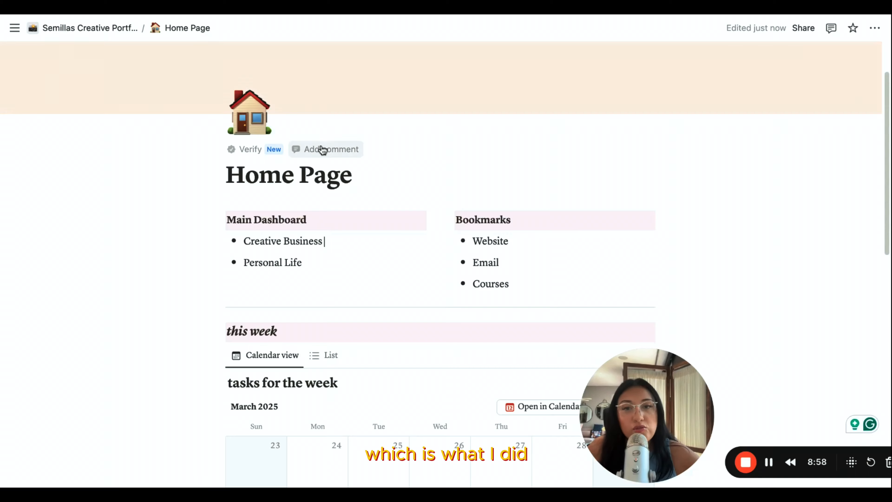
{"action": "scroll", "coordinate": [299, 169], "scroll_direction": "up", "scroll_amount": 3}
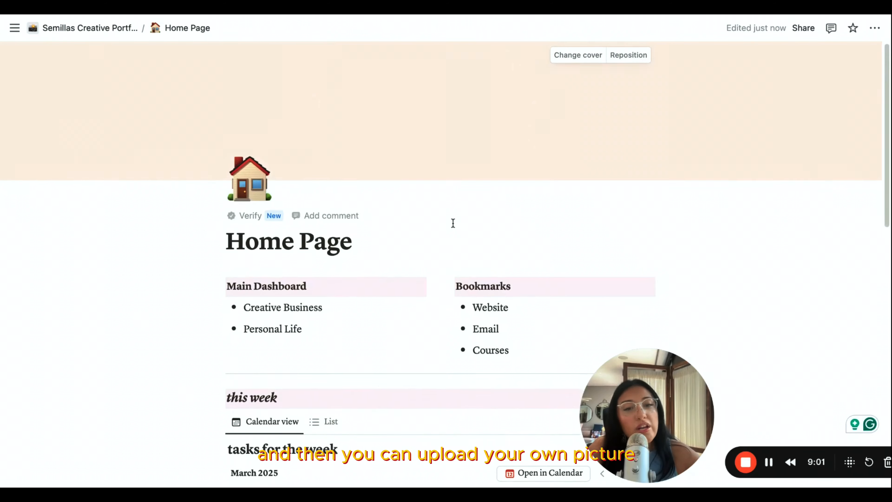
{"action": "scroll", "coordinate": [454, 223], "scroll_direction": "down", "scroll_amount": 8}
{"action": "scroll", "coordinate": [454, 222], "scroll_direction": "up", "scroll_amount": 7}
{"action": "scroll", "coordinate": [453, 222], "scroll_direction": "up", "scroll_amount": 1}
{"action": "scroll", "coordinate": [454, 222], "scroll_direction": "down", "scroll_amount": 12}
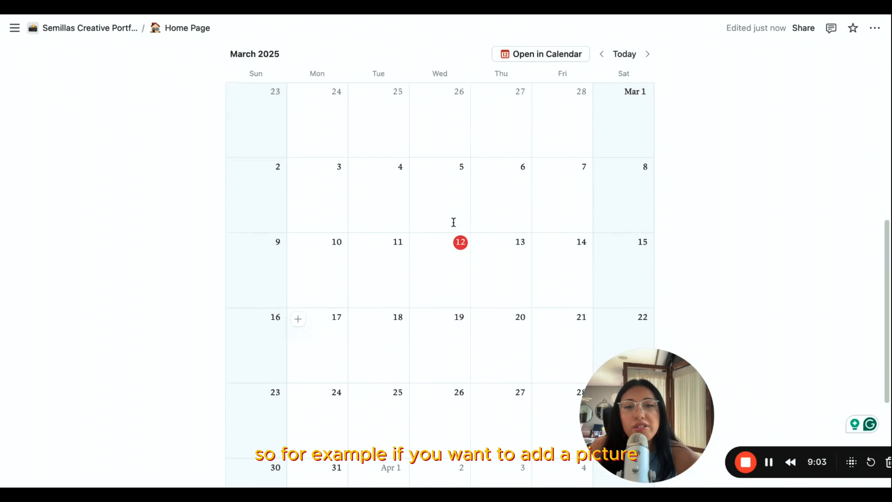
{"action": "scroll", "coordinate": [454, 223], "scroll_direction": "up", "scroll_amount": 6}
{"action": "scroll", "coordinate": [454, 223], "scroll_direction": "up", "scroll_amount": 6}
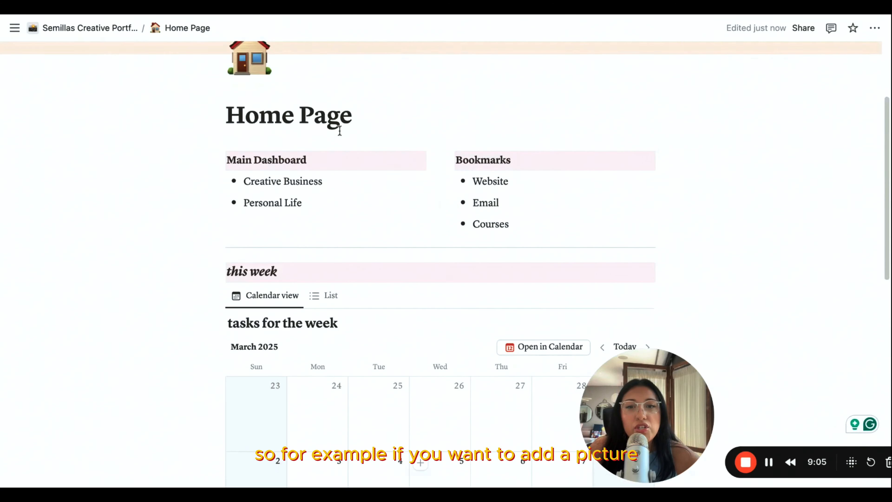
- Insert the "I'M AWAKE" cat image between the divider and the "this week" heading
{"action": "scroll", "coordinate": [328, 253], "scroll_direction": "down", "scroll_amount": 1}
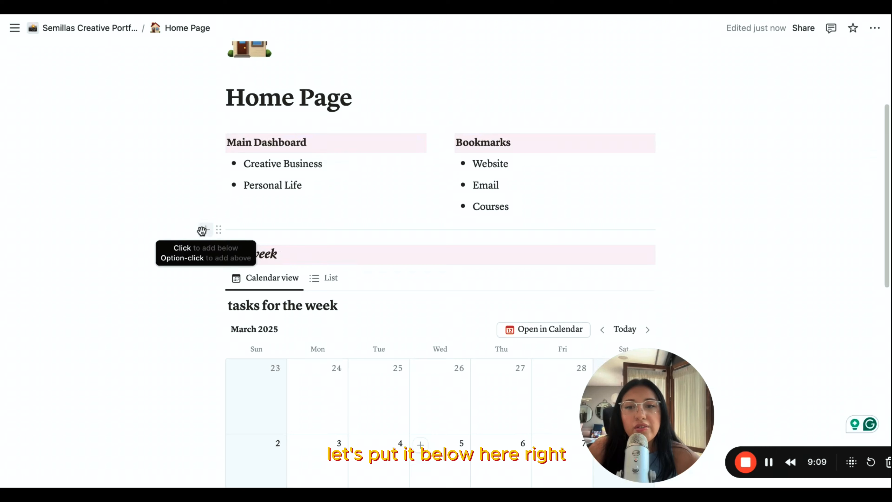
{"action": "left_click", "coordinate": [201, 231]}
{"action": "scroll", "coordinate": [291, 322], "scroll_direction": "down", "scroll_amount": 10}
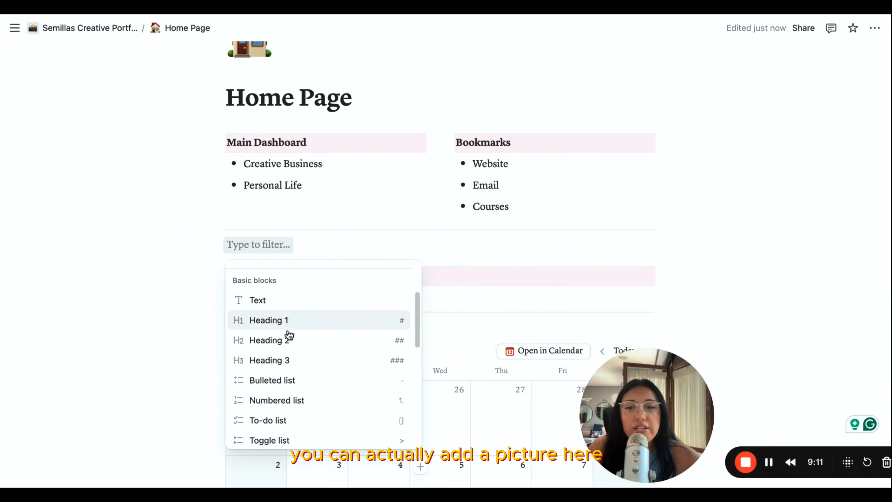
{"action": "left_click", "coordinate": [305, 359]}
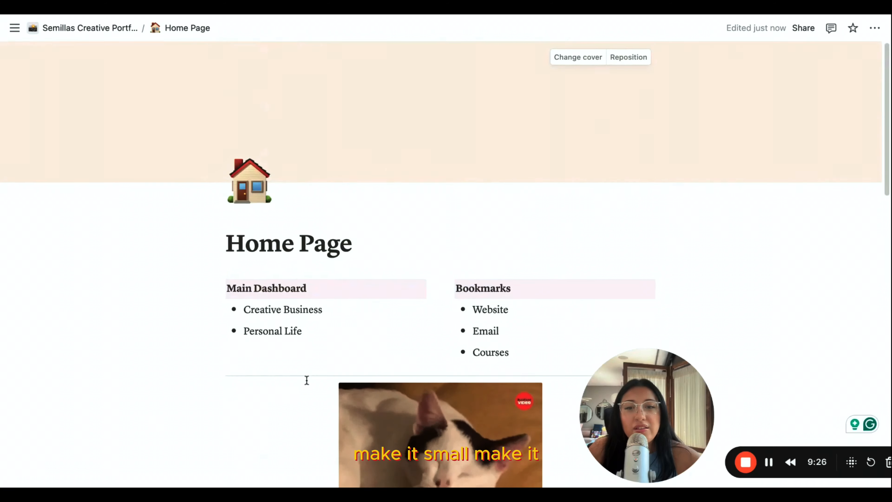
{"action": "scroll", "coordinate": [307, 379], "scroll_direction": "down", "scroll_amount": 4}
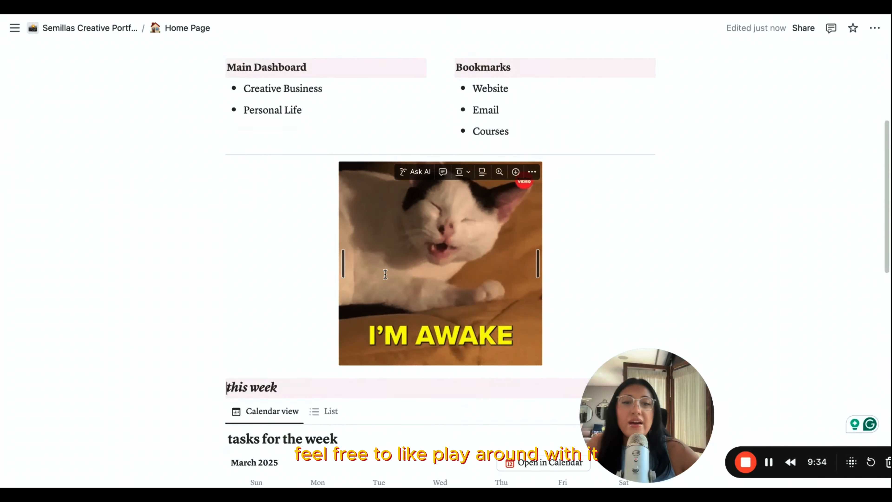
{"action": "scroll", "coordinate": [446, 211], "scroll_direction": "up", "scroll_amount": 6}
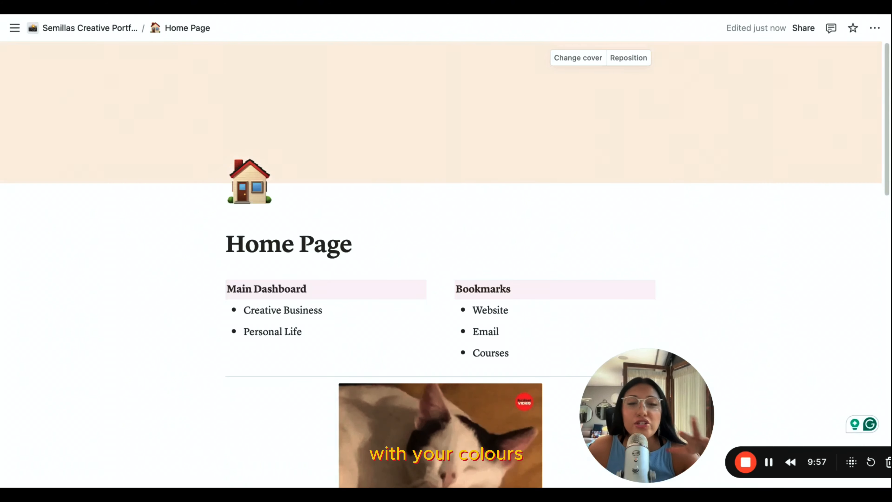
- Delete the cat image below the divider
{"action": "scroll", "coordinate": [305, 299], "scroll_direction": "down", "scroll_amount": 3}
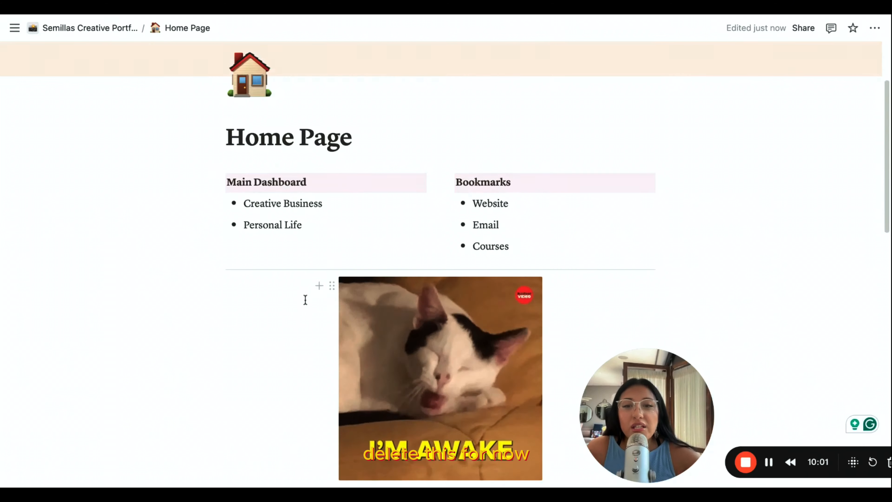
{"action": "left_click", "coordinate": [333, 287]}
{"action": "scroll", "coordinate": [214, 384], "scroll_direction": "down", "scroll_amount": 3}
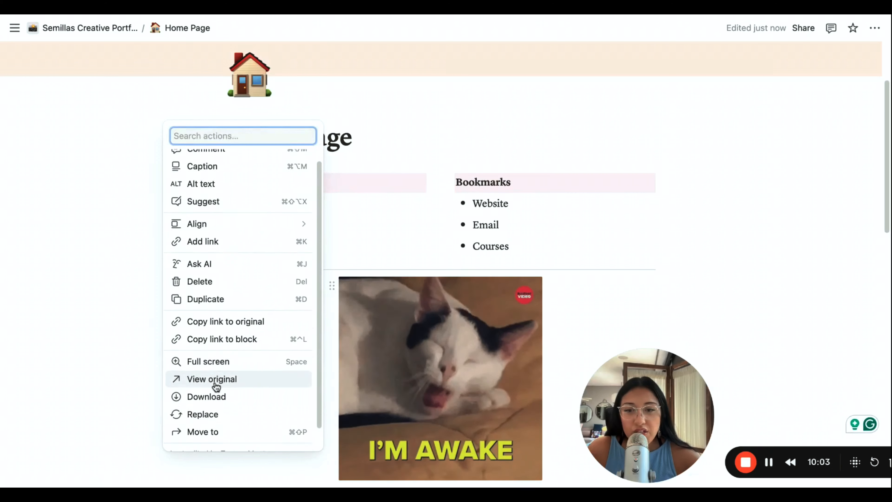
{"action": "left_click", "coordinate": [211, 258]}
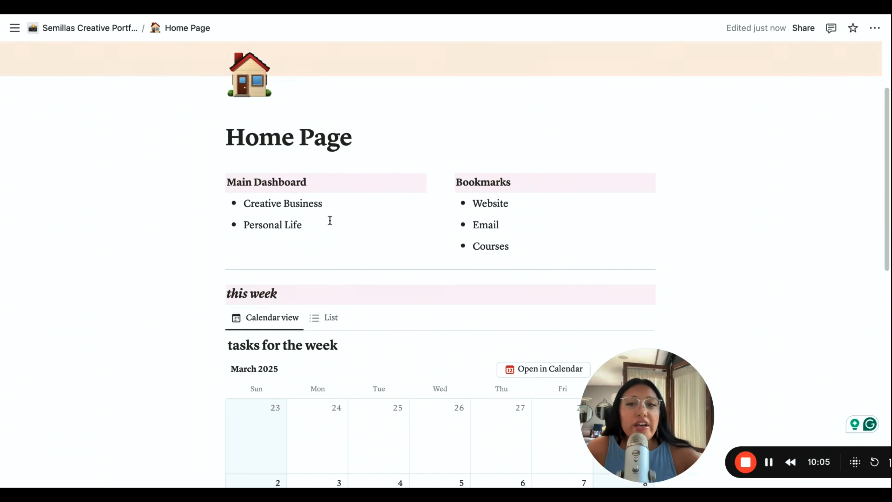
- Turn the "Creative Business" bullet under Main Dashboard into a page and open that page
{"action": "scroll", "coordinate": [384, 130], "scroll_direction": "up", "scroll_amount": 2}
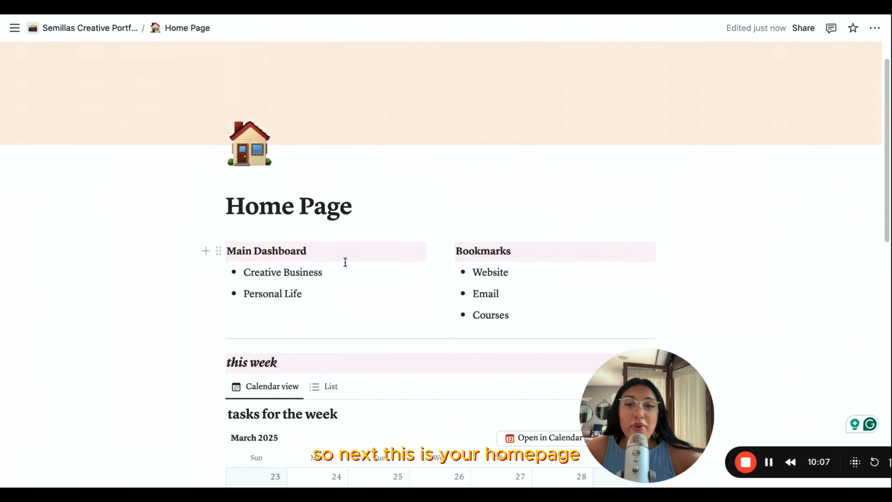
{"action": "scroll", "coordinate": [347, 246], "scroll_direction": "down", "scroll_amount": 3}
{"action": "left_click_drag", "start_coordinate": [363, 164], "coordinate": [213, 160]}
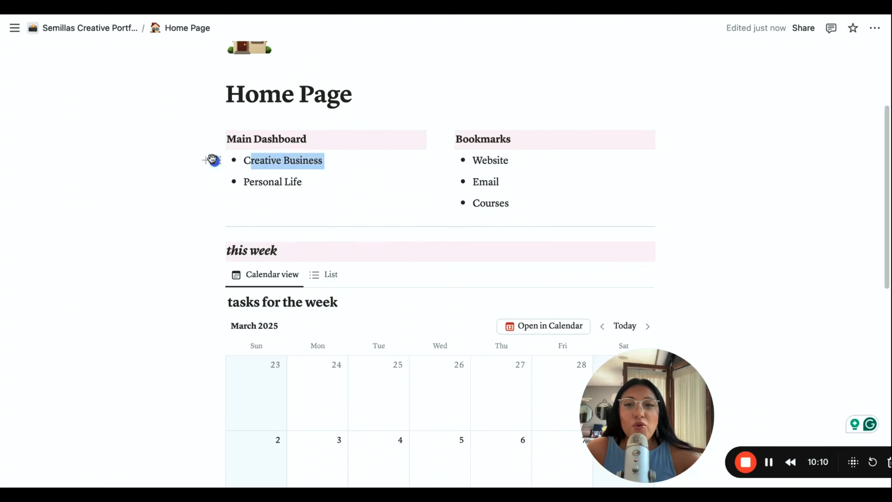
{"action": "left_click", "coordinate": [379, 161]}
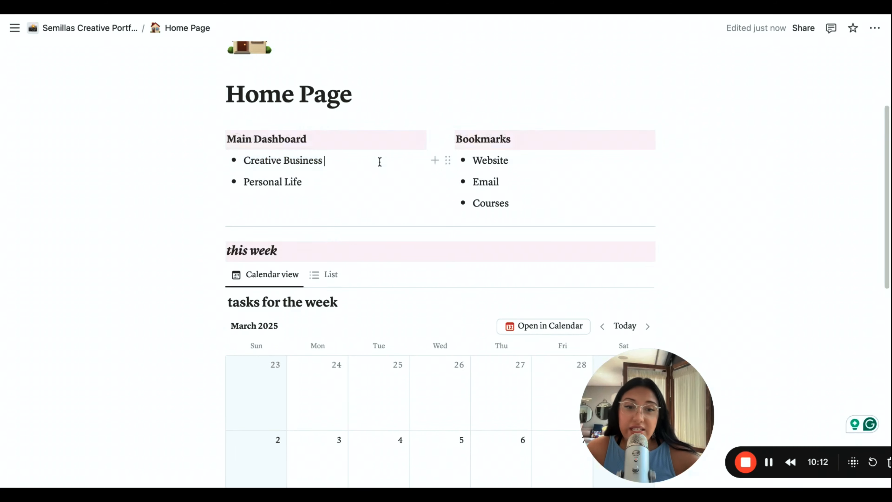
{"action": "left_click_drag", "start_coordinate": [324, 160], "coordinate": [242, 161]}
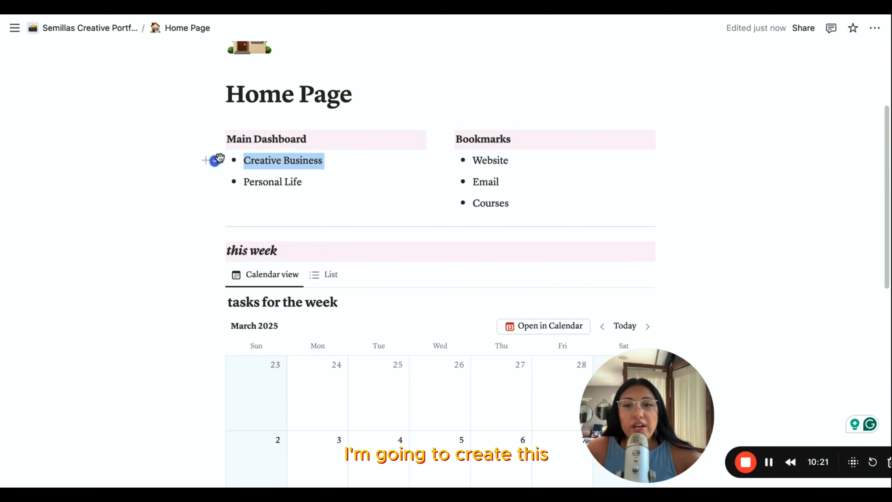
{"action": "left_click", "coordinate": [318, 164]}
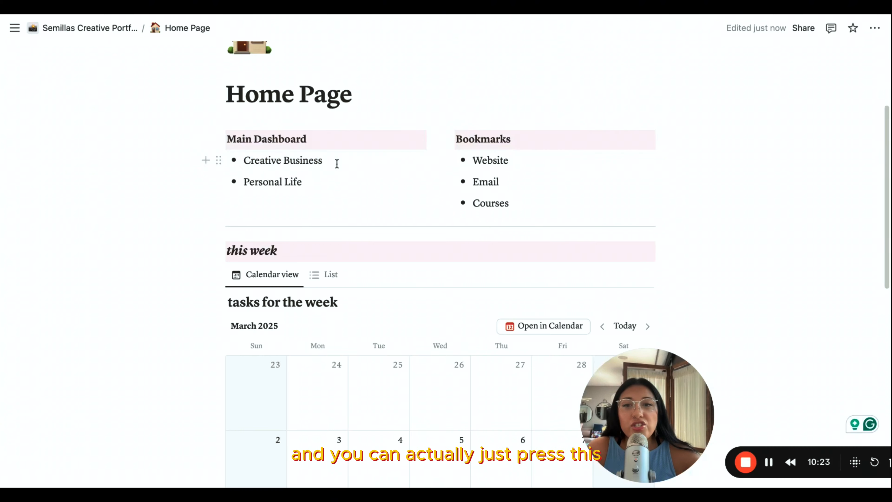
{"action": "left_click", "coordinate": [217, 160]}
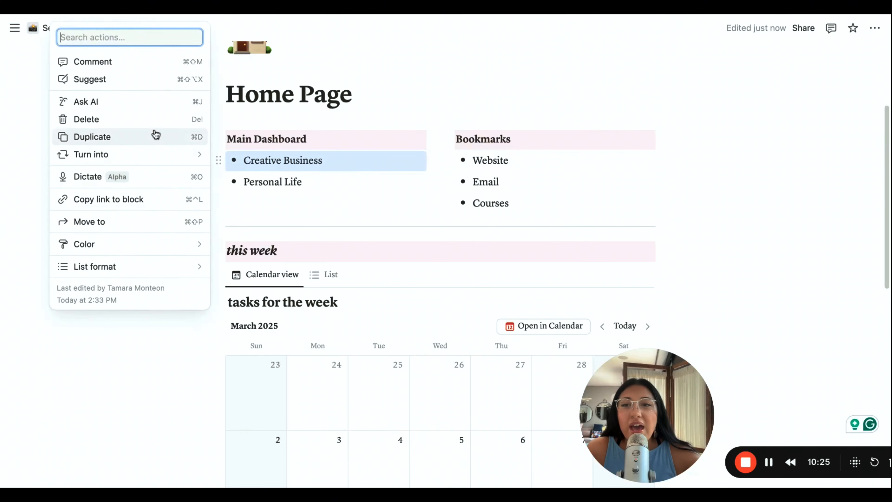
{"action": "mouse_move", "coordinate": [161, 157]}
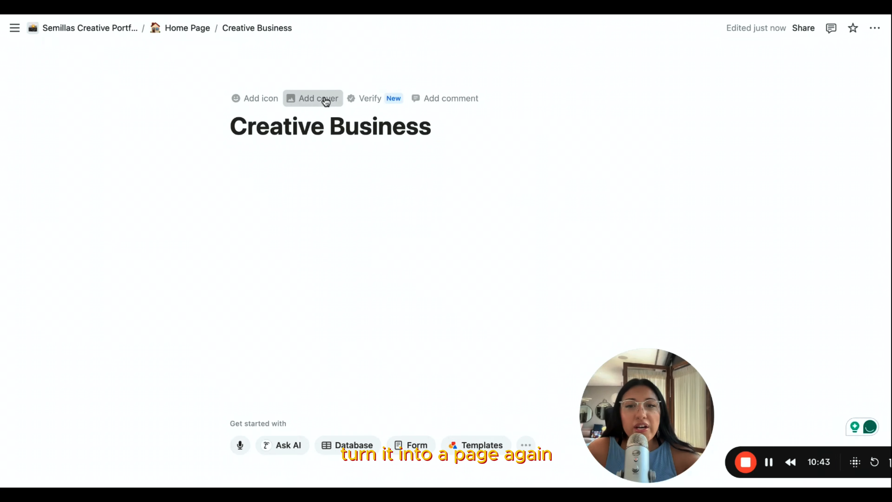
- Give the Creative Business page a solid beige cover and an artist palette emoji icon
{"action": "left_click", "coordinate": [326, 101]}
{"action": "left_click", "coordinate": [589, 58]}
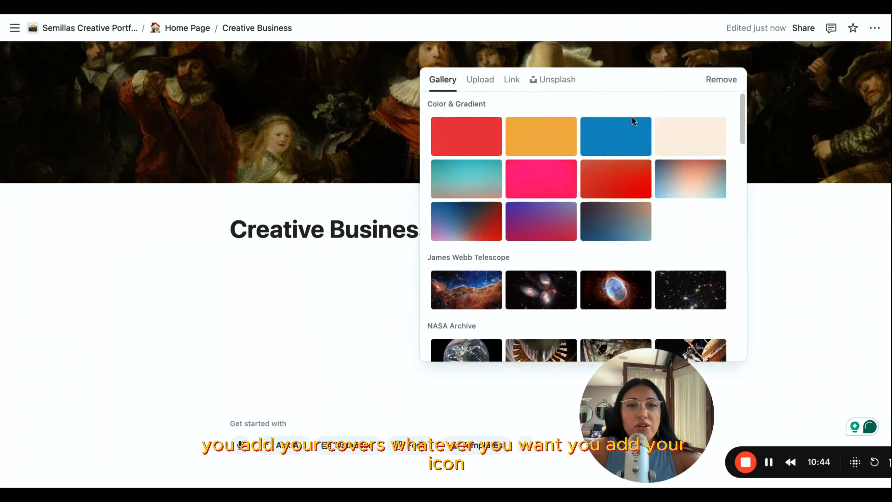
{"action": "left_click", "coordinate": [682, 133]}
{"action": "left_click", "coordinate": [324, 178]}
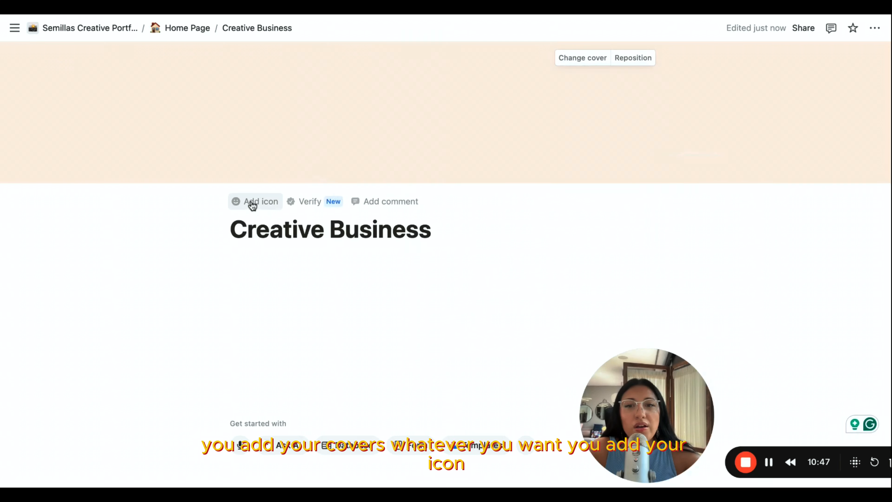
{"action": "left_click", "coordinate": [252, 205]}
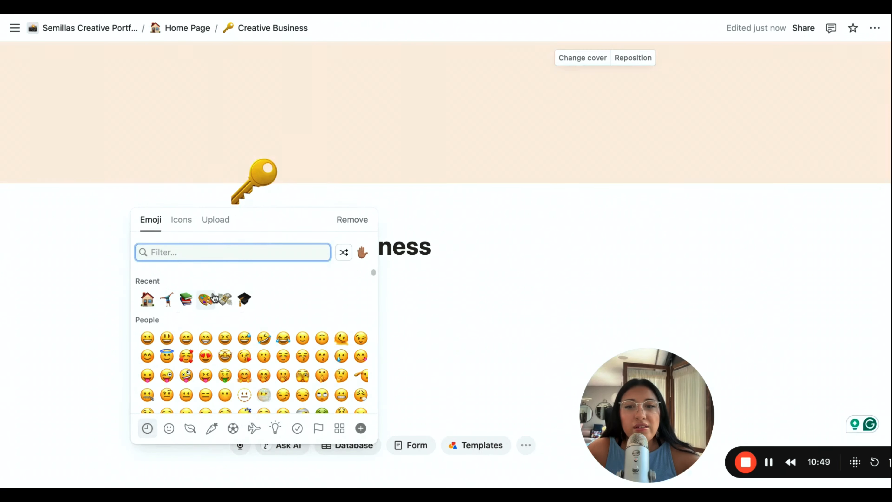
{"action": "left_click", "coordinate": [205, 299]}
{"action": "left_click", "coordinate": [313, 280]}
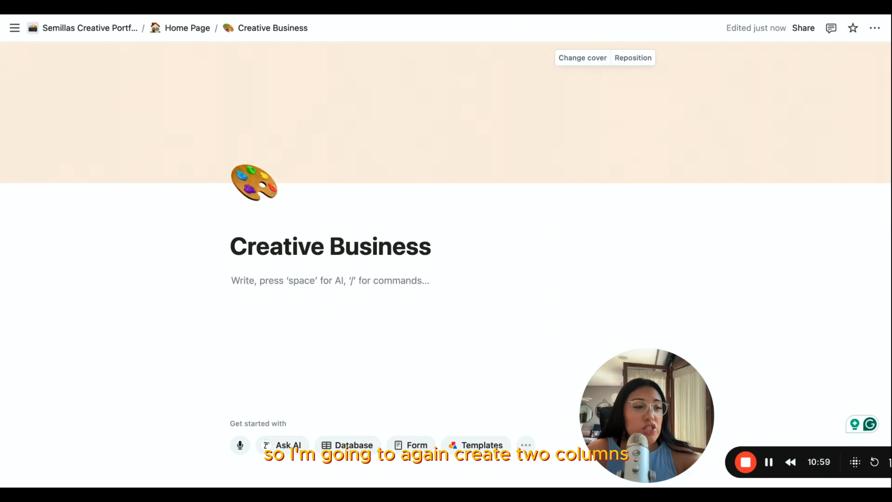
- Insert a 2 columns block below the Creative Business page title
{"action": "left_click", "coordinate": [208, 281]}
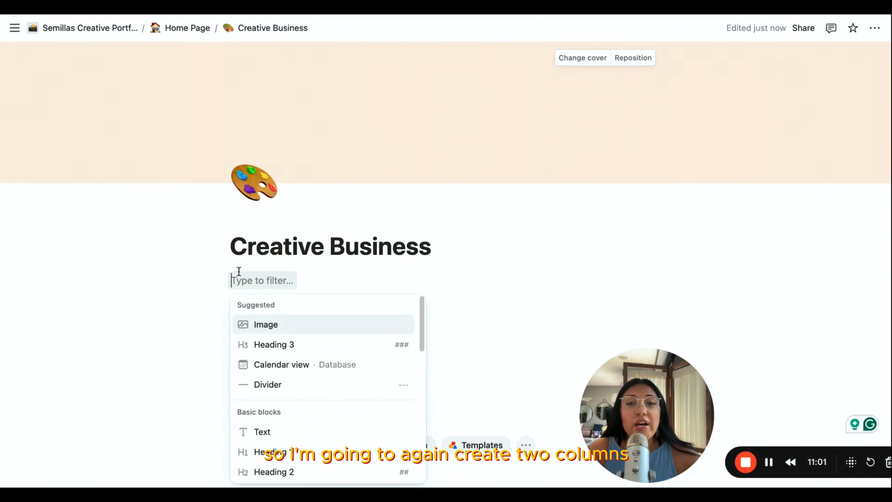
{"action": "scroll", "coordinate": [296, 367], "scroll_direction": "down", "scroll_amount": 5}
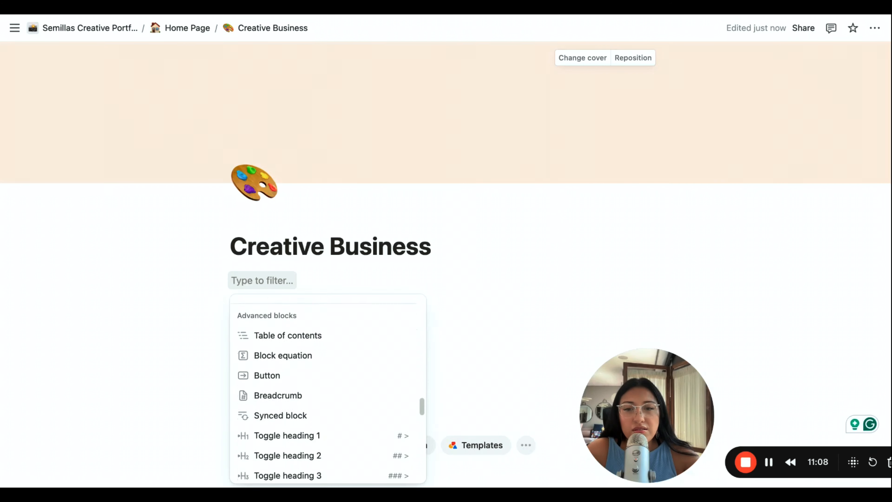
{"action": "scroll", "coordinate": [309, 356], "scroll_direction": "down", "scroll_amount": 5}
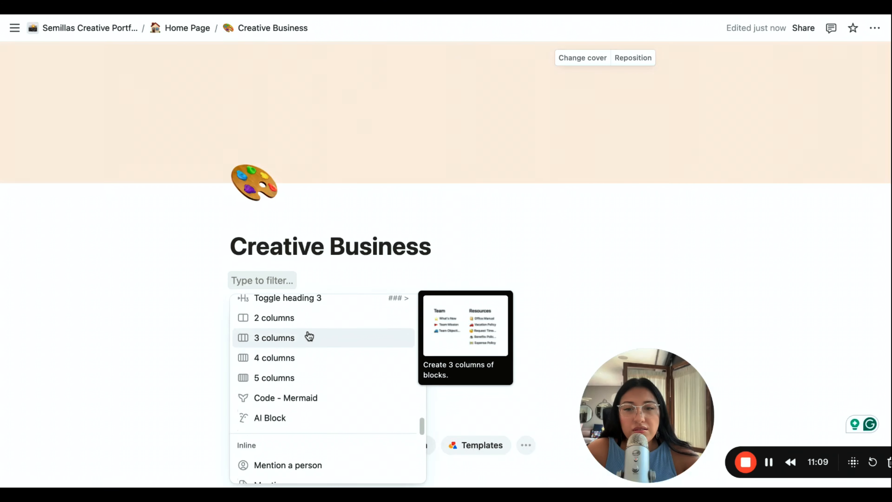
{"action": "left_click", "coordinate": [312, 322]}
- Enter "Business Links" in the first column and "Dashboard" in the second column
{"action": "type", "text": "B"}
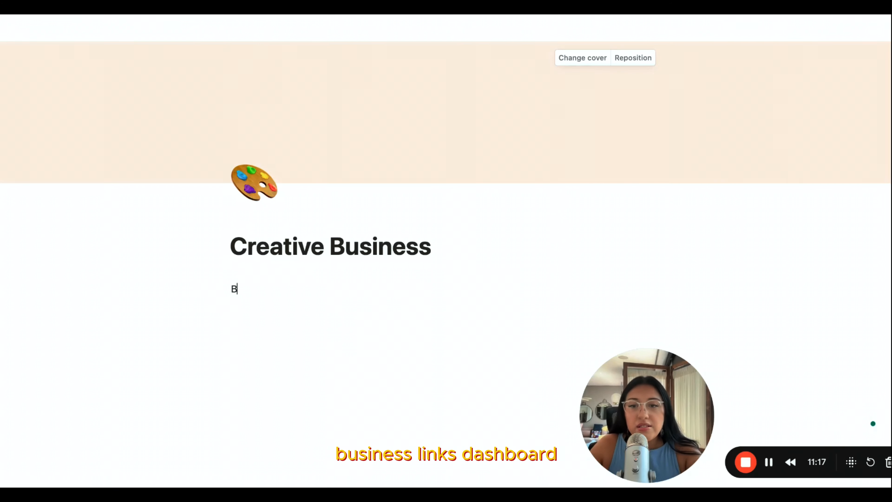
{"action": "type", "text": "usiness Links"}
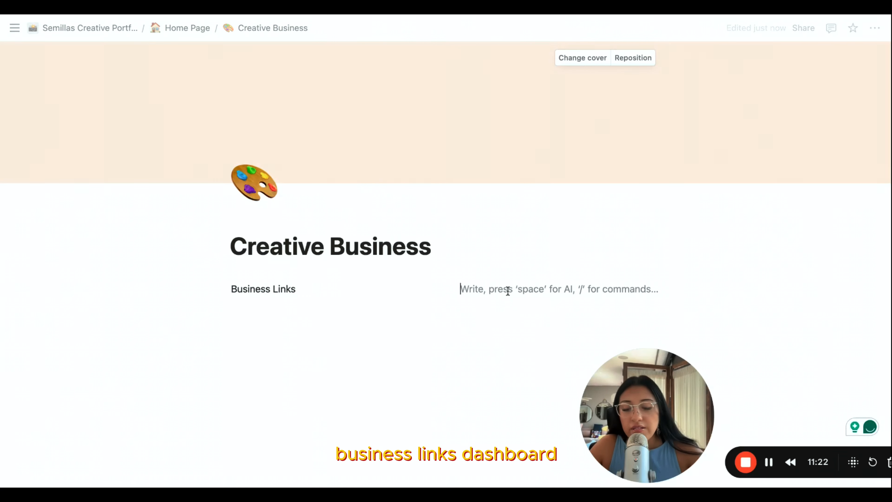
{"action": "type", "text": "Dashboar"}
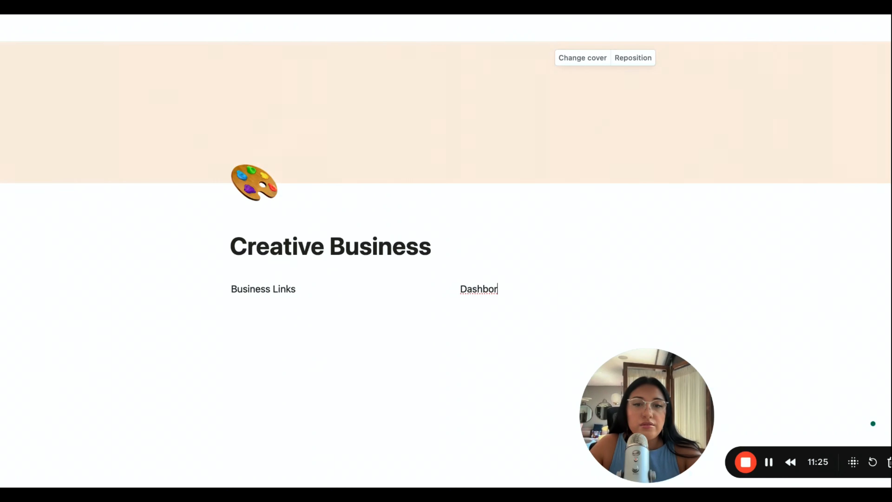
{"action": "type", "text": "d"}
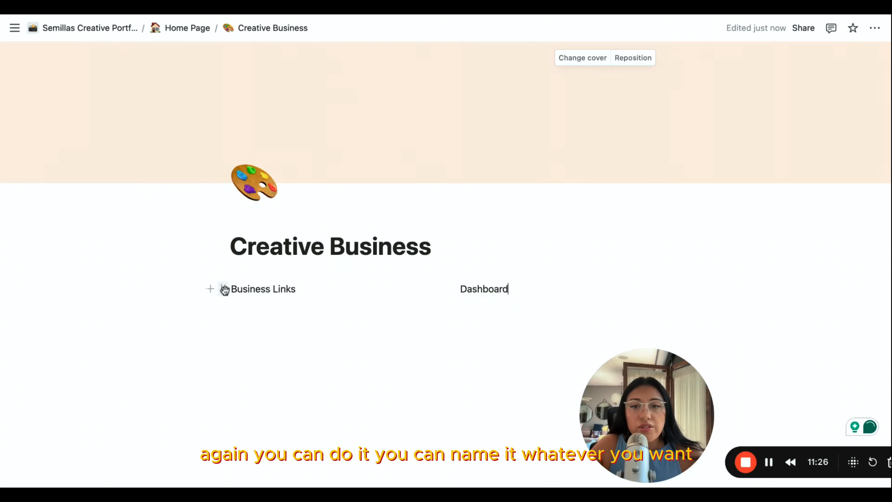
- Apply a gray background to the "Business Links" text block
{"action": "left_click", "coordinate": [224, 289]}
{"action": "key", "text": "Escape"}
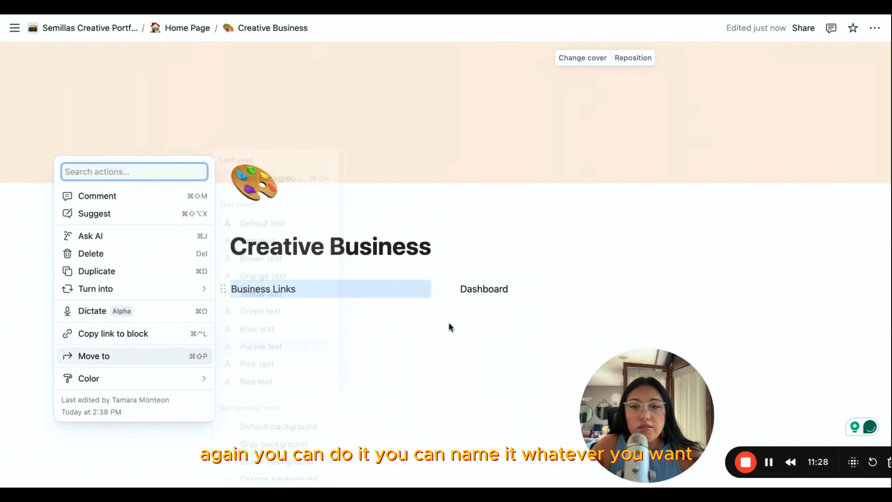
{"action": "left_click", "coordinate": [223, 288]}
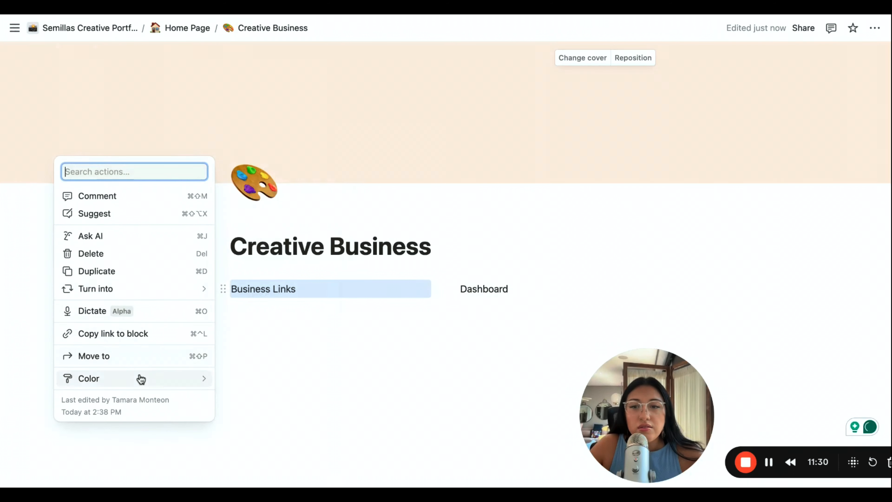
{"action": "mouse_move", "coordinate": [138, 379]}
{"action": "scroll", "coordinate": [283, 401], "scroll_direction": "down", "scroll_amount": 1}
{"action": "left_click", "coordinate": [274, 339]}
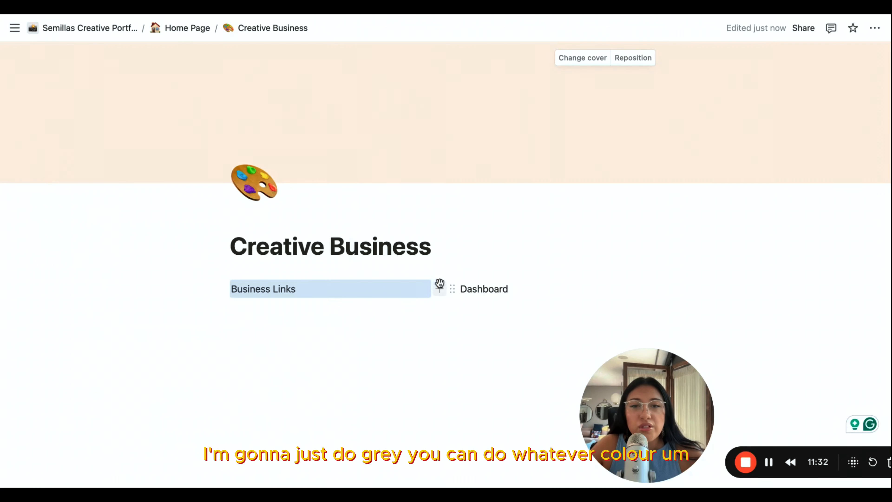
- Apply a gray background to the "Dashboard" text block
{"action": "left_click", "coordinate": [453, 289]}
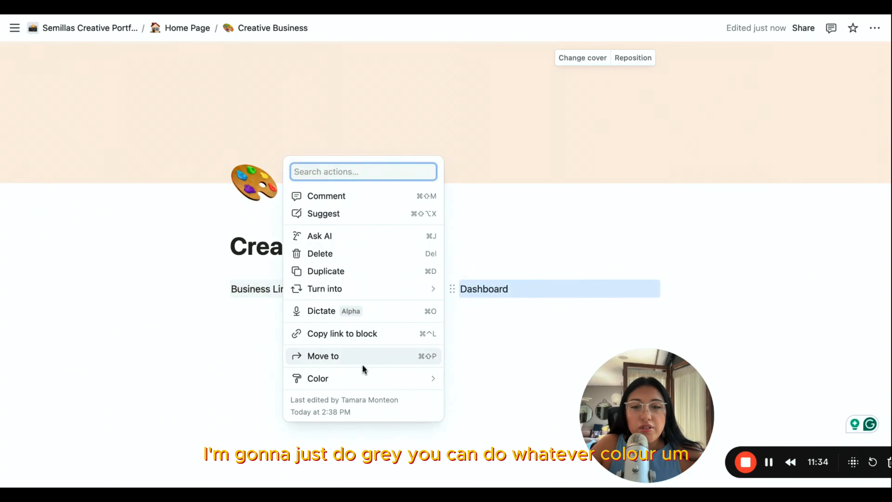
{"action": "mouse_move", "coordinate": [391, 383]}
{"action": "scroll", "coordinate": [472, 401], "scroll_direction": "down", "scroll_amount": 2}
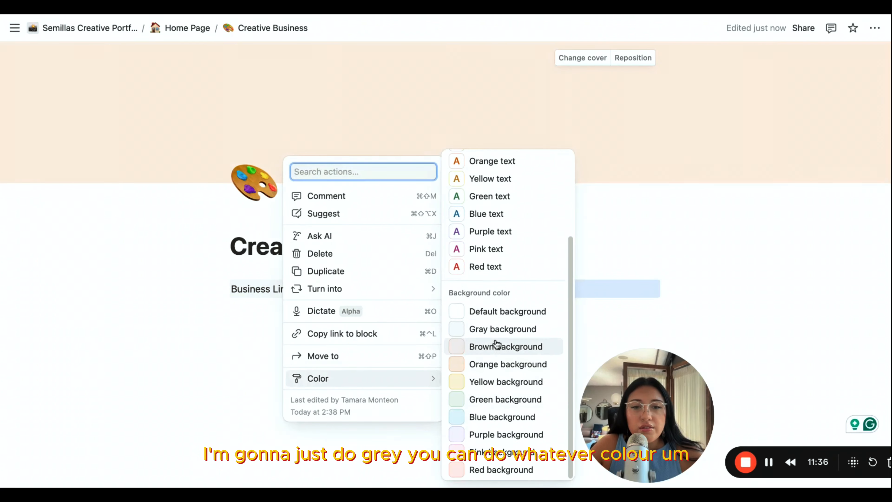
{"action": "left_click", "coordinate": [496, 330]}
{"action": "left_click", "coordinate": [341, 322]}
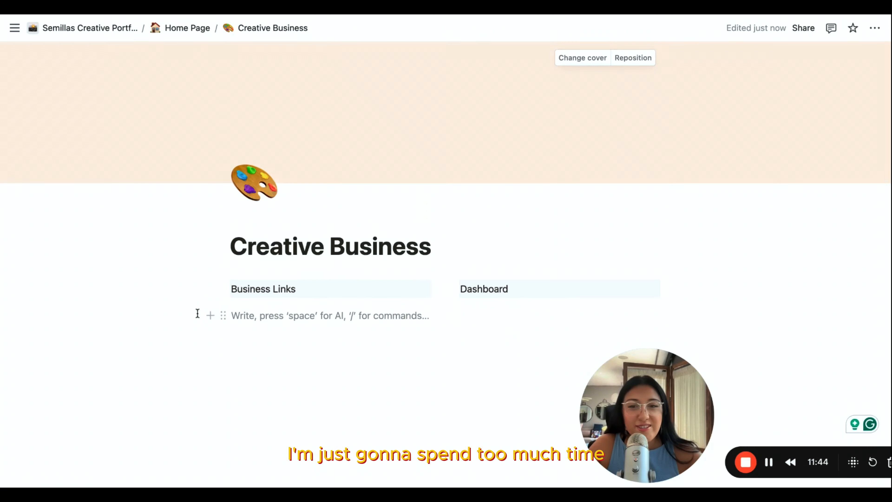
{"action": "left_click_drag", "start_coordinate": [315, 290], "coordinate": [229, 286]}
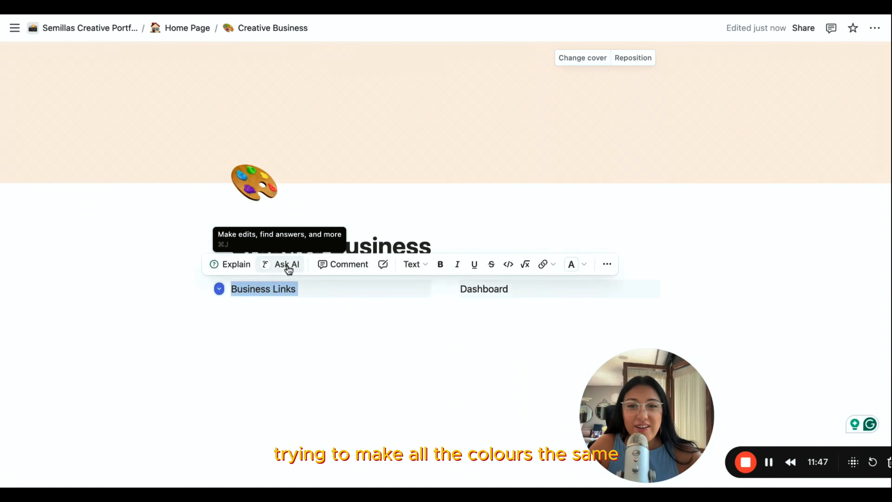
{"action": "left_click", "coordinate": [606, 264]}
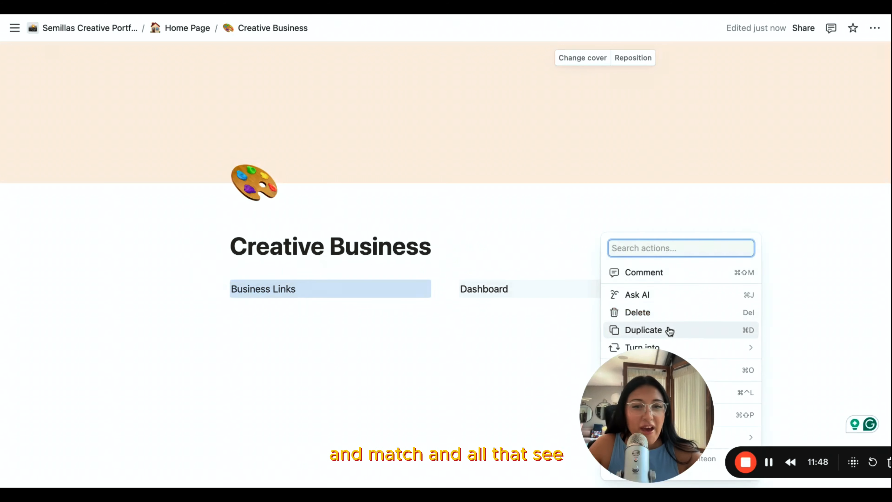
{"action": "left_click", "coordinate": [315, 331]}
{"action": "left_click", "coordinate": [284, 318]}
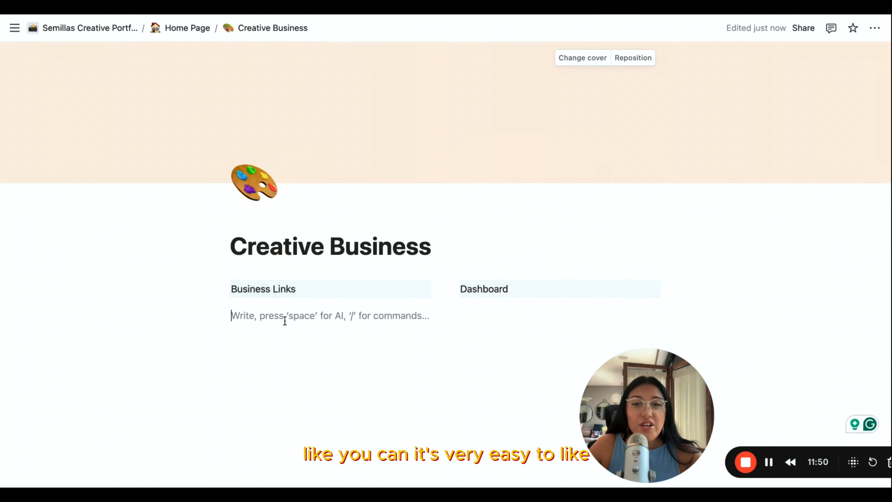
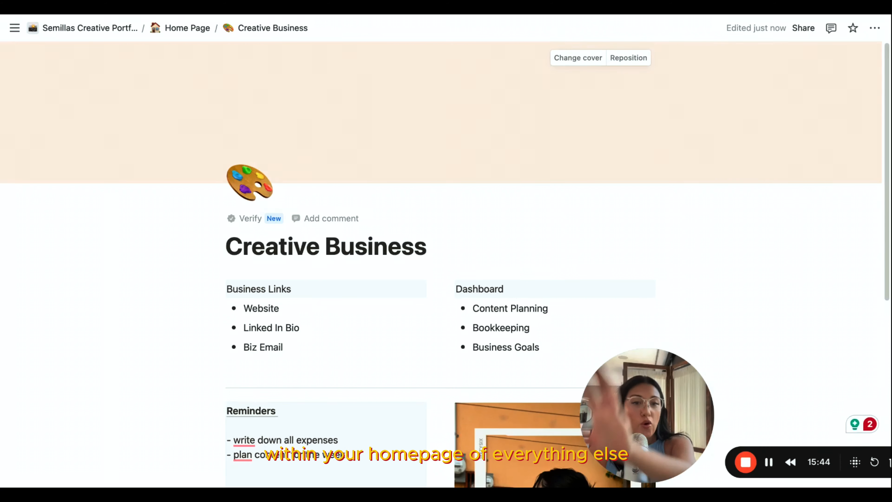
{"action": "left_click_drag", "start_coordinate": [280, 309], "coordinate": [199, 305]}
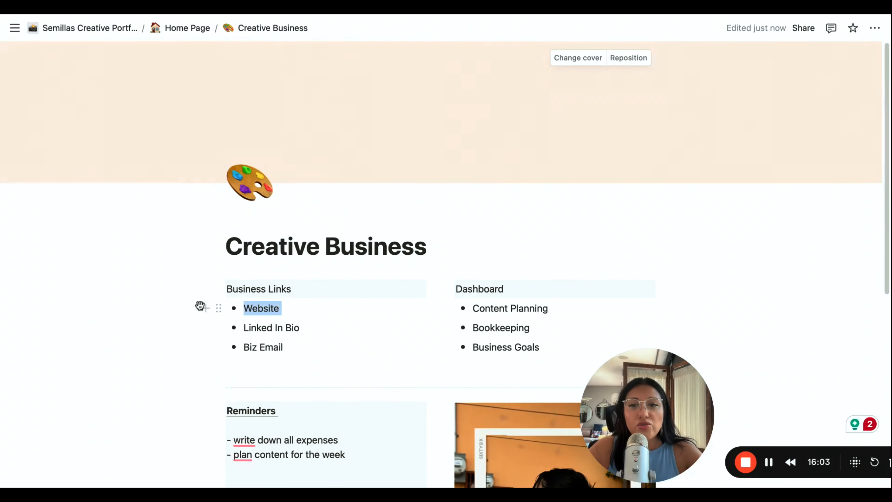
{"action": "left_click", "coordinate": [585, 285]}
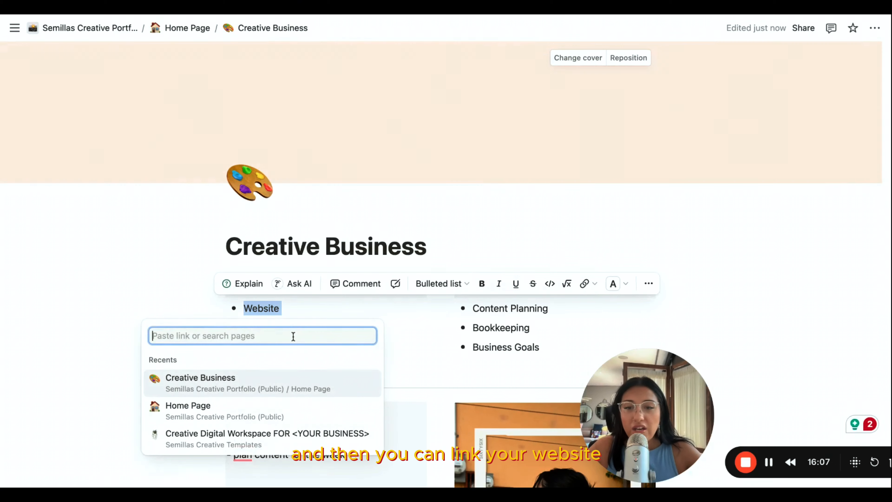
{"action": "key", "text": "Escape"}
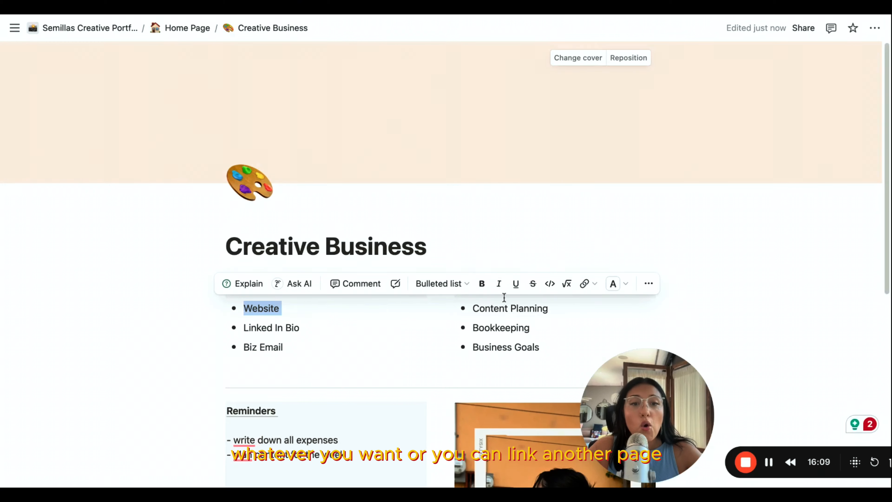
{"action": "left_click_drag", "start_coordinate": [318, 328], "coordinate": [243, 327]}
{"action": "left_click", "coordinate": [583, 303]}
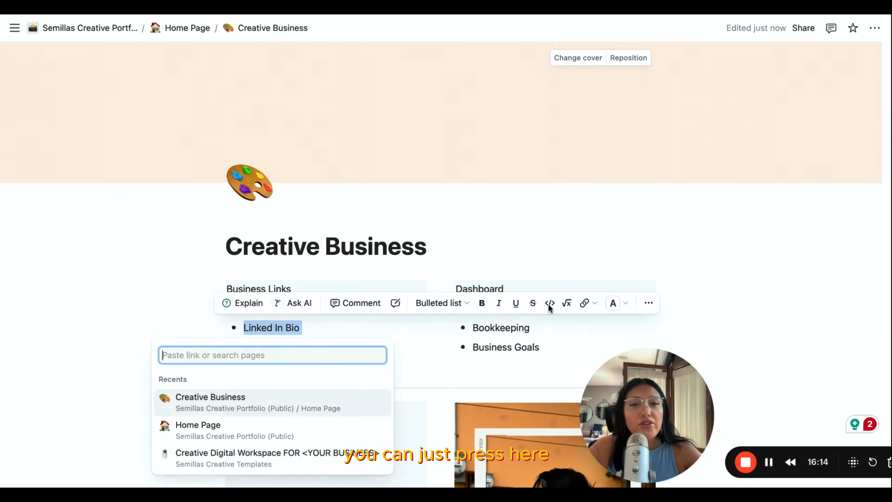
{"action": "left_click", "coordinate": [379, 335]}
{"action": "left_click", "coordinate": [305, 360]}
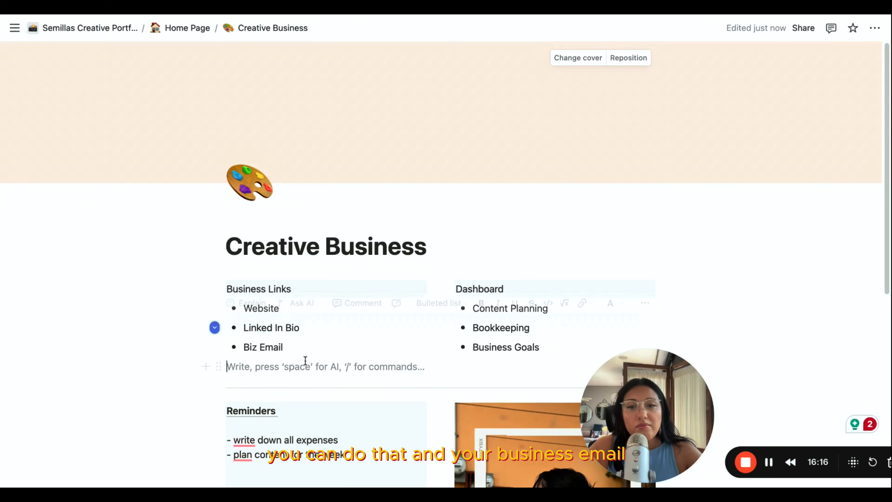
{"action": "left_click", "coordinate": [301, 348]}
{"action": "left_click_drag", "start_coordinate": [301, 348], "coordinate": [243, 347]}
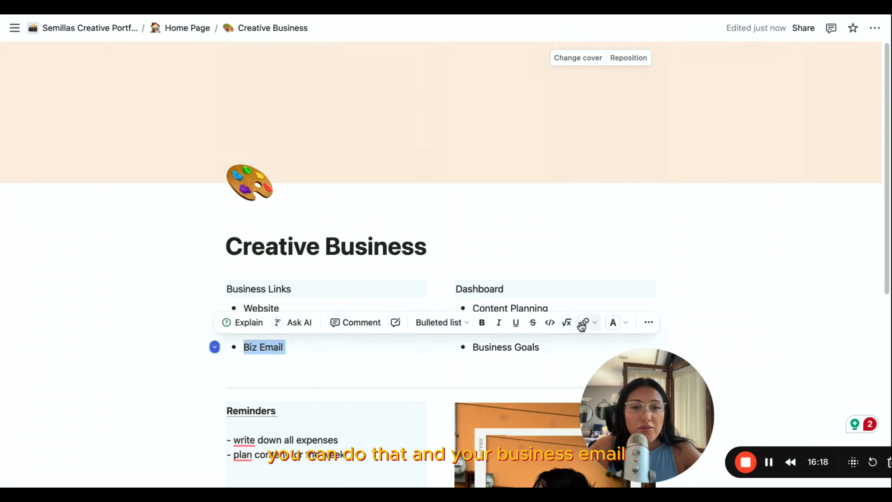
{"action": "left_click", "coordinate": [583, 322]}
{"action": "left_click", "coordinate": [406, 365]}
{"action": "left_click", "coordinate": [303, 349]}
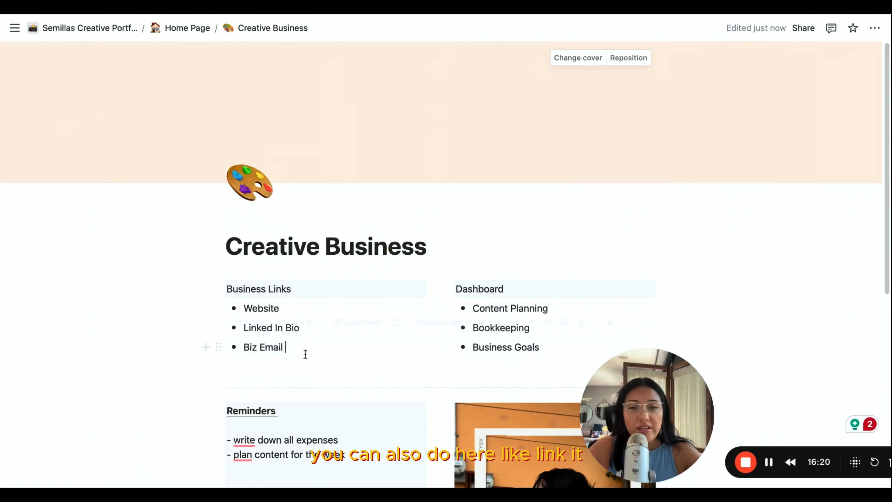
{"action": "left_click_drag", "start_coordinate": [299, 346], "coordinate": [230, 336]}
{"action": "left_click", "coordinate": [299, 345]}
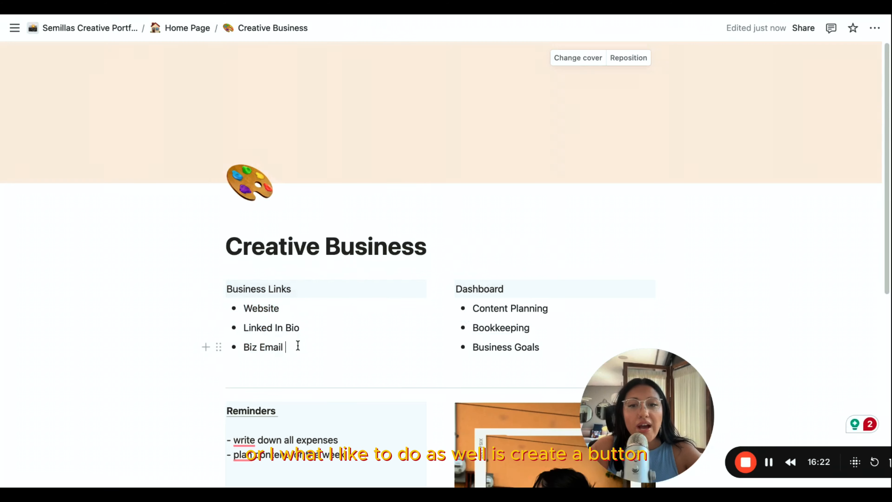
- Clear the "Biz Email" bullet's text and insert a button block below it in the Business Links column
{"action": "key", "text": "BackSpace"}
{"action": "key", "text": "BackSpace"}
{"action": "key", "text": "BackSpace"}
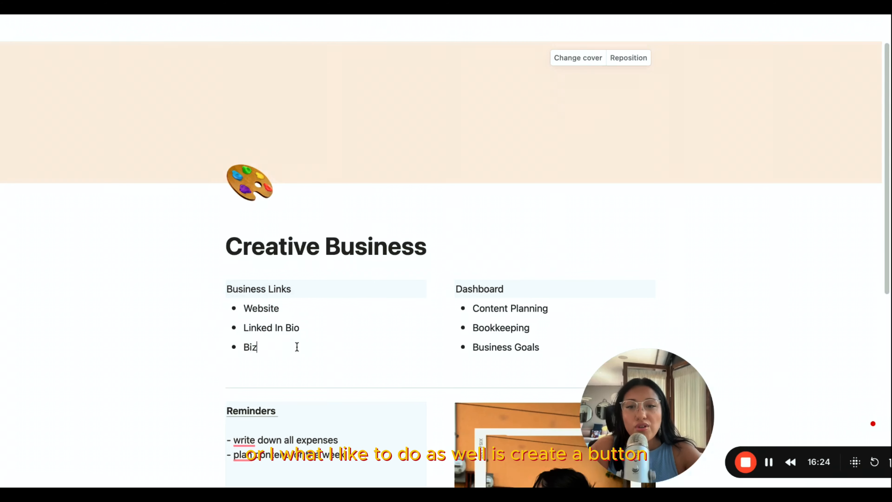
{"action": "left_click", "coordinate": [205, 348]}
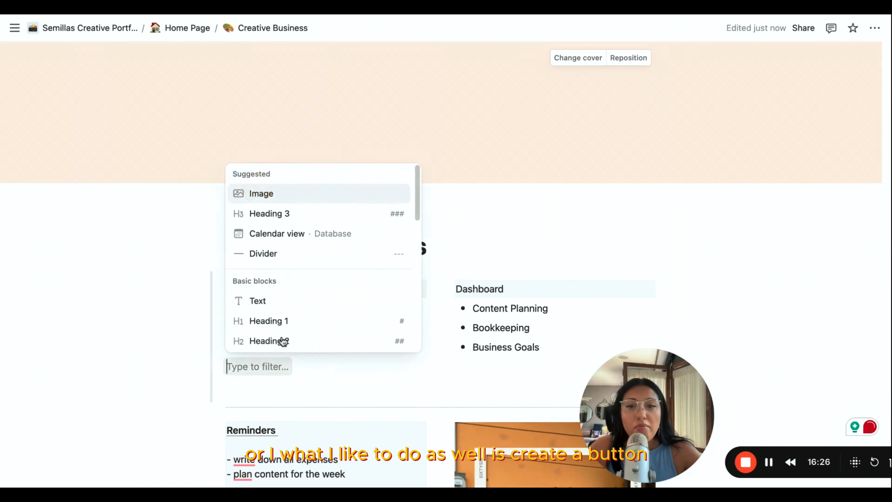
{"action": "scroll", "coordinate": [330, 309], "scroll_direction": "down", "scroll_amount": 5}
{"action": "scroll", "coordinate": [331, 309], "scroll_direction": "down", "scroll_amount": 10}
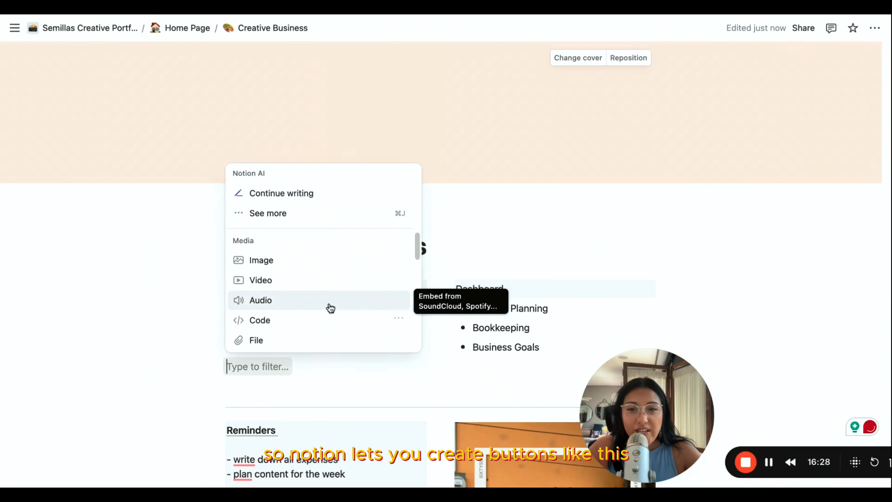
{"action": "scroll", "coordinate": [331, 309], "scroll_direction": "down", "scroll_amount": 3}
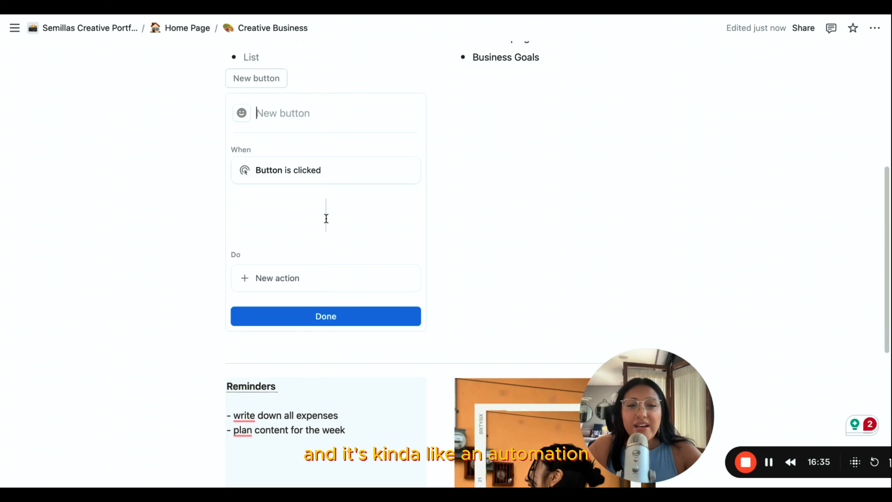
- Set the new button's icon to the love letter emoji, filtering the choices by "emai"
{"action": "scroll", "coordinate": [326, 218], "scroll_direction": "up", "scroll_amount": 3}
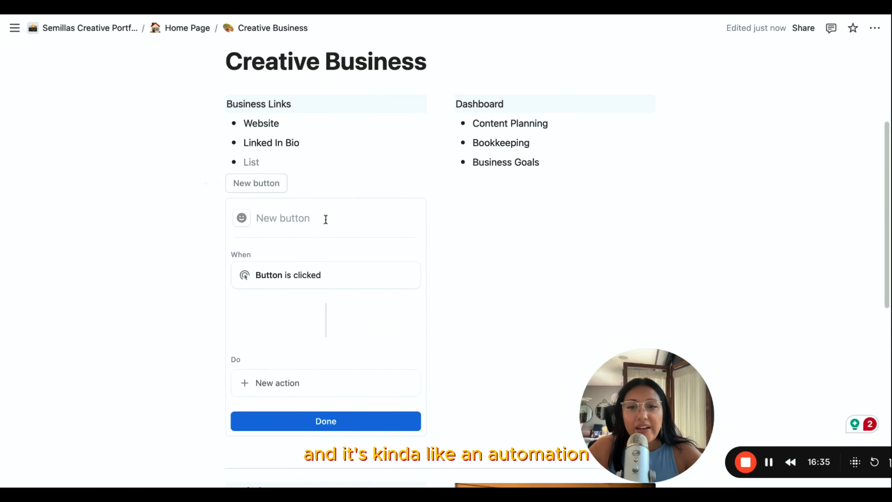
{"action": "left_click", "coordinate": [242, 216]}
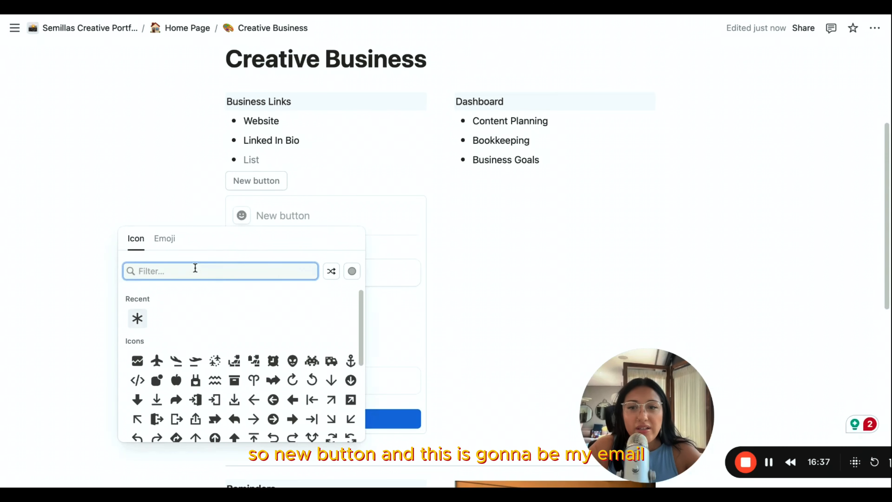
{"action": "type", "text": "emai"}
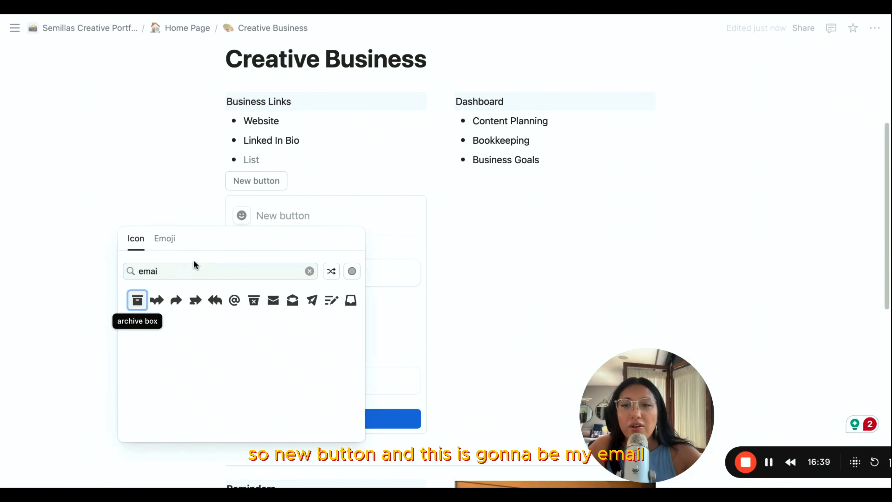
{"action": "left_click", "coordinate": [166, 239]}
{"action": "left_click", "coordinate": [235, 300]}
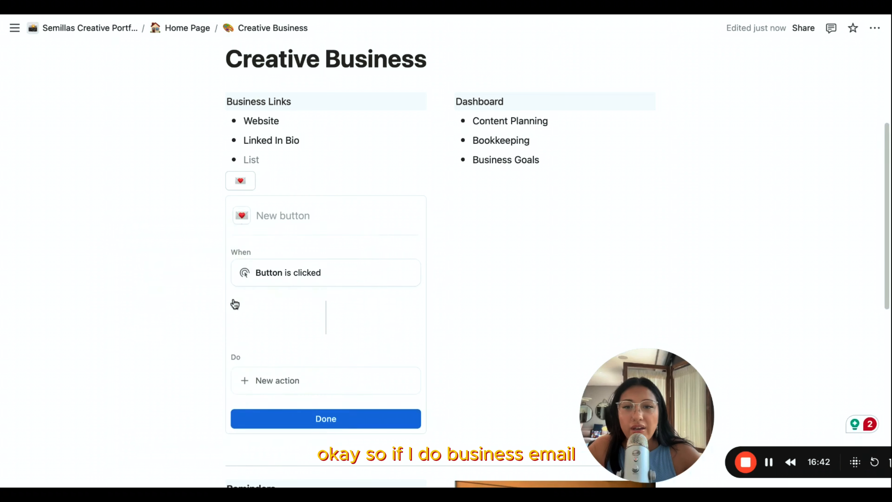
- Name the new button "Biz Email"
{"action": "left_click", "coordinate": [289, 221]}
{"action": "type", "text": "Biz M"}
{"action": "key", "text": "BackSpace"}
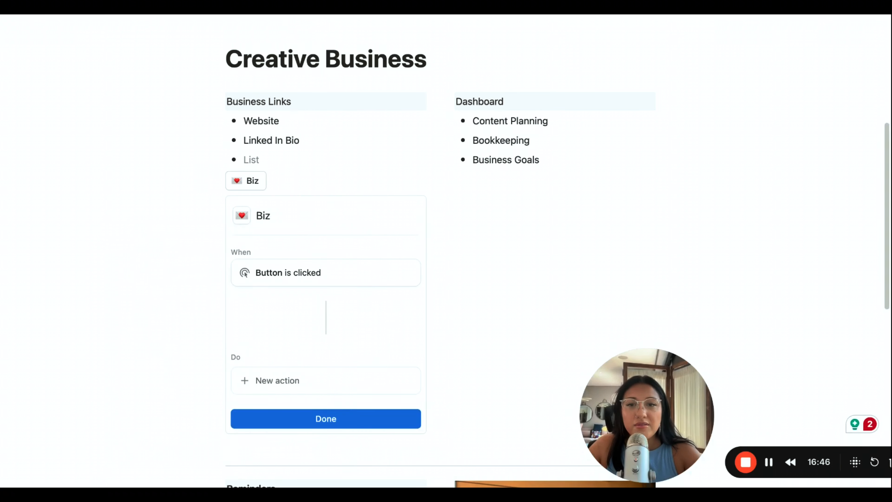
{"action": "type", "text": "Email"}
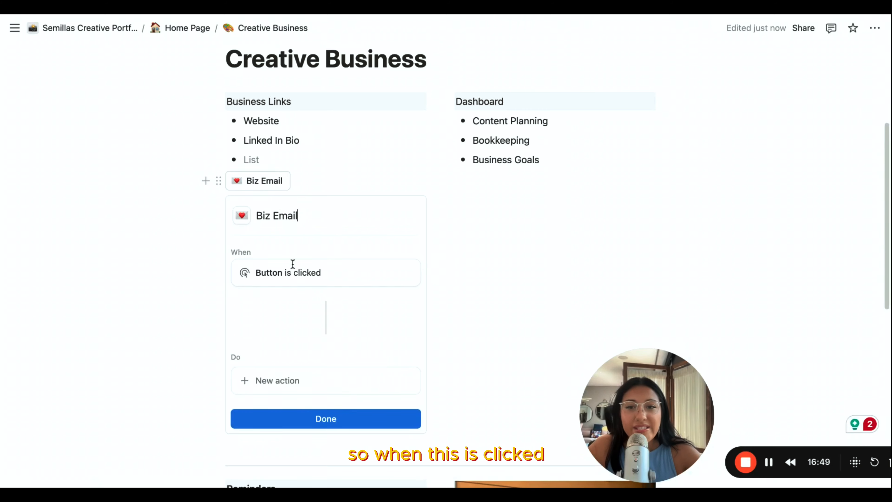
- Add an "Open page, form, or URL" action to the Biz Email button
{"action": "left_click", "coordinate": [291, 380]}
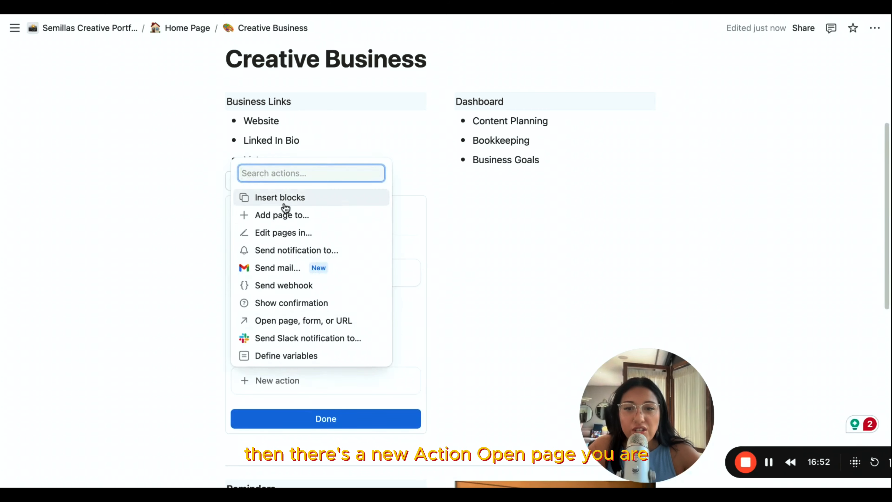
{"action": "left_click", "coordinate": [298, 320]}
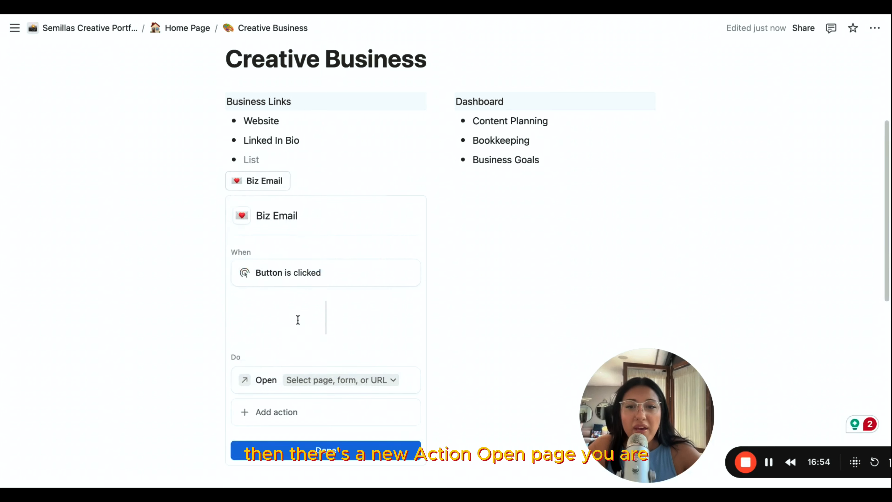
{"action": "left_click", "coordinate": [314, 380]}
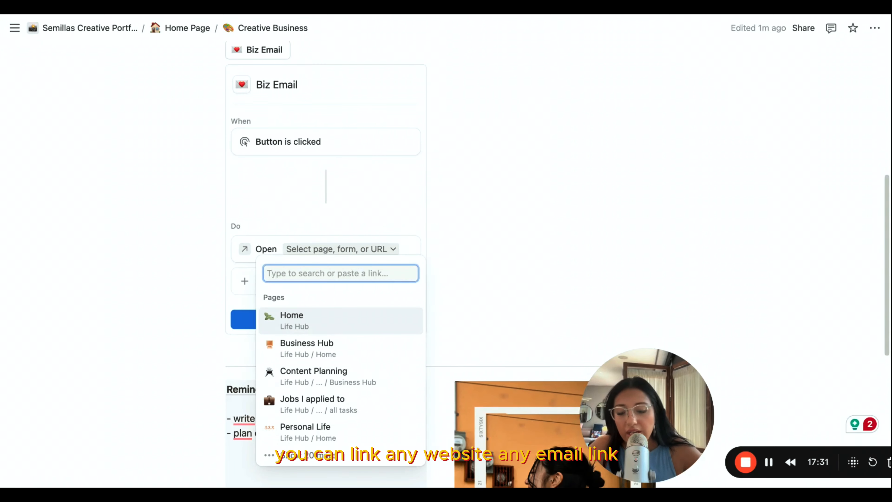
{"action": "type", "text": "https://semillascreative.com/"}
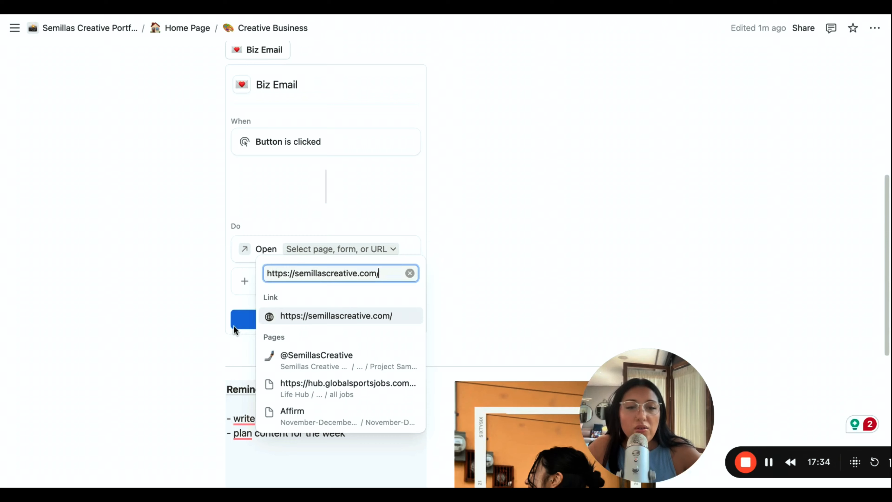
{"action": "left_click", "coordinate": [234, 324]}
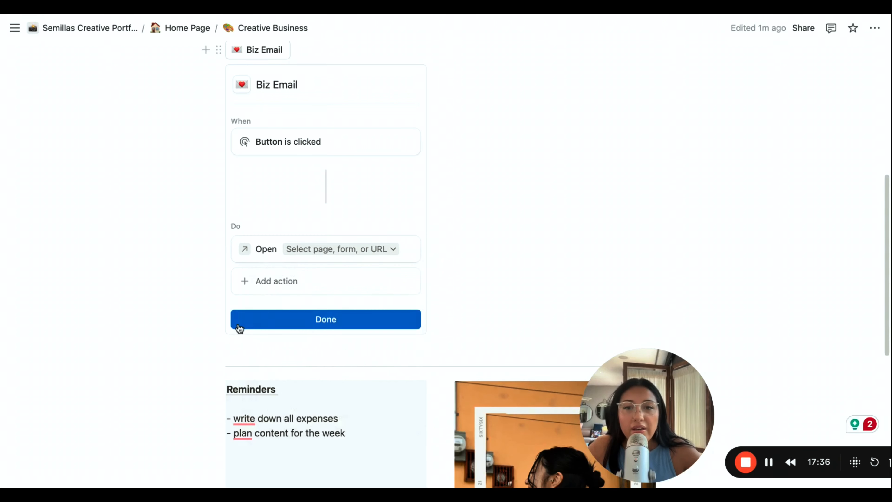
{"action": "left_click", "coordinate": [237, 324]}
{"action": "left_click", "coordinate": [288, 298]}
{"action": "scroll", "coordinate": [293, 288], "scroll_direction": "down", "scroll_amount": 4}
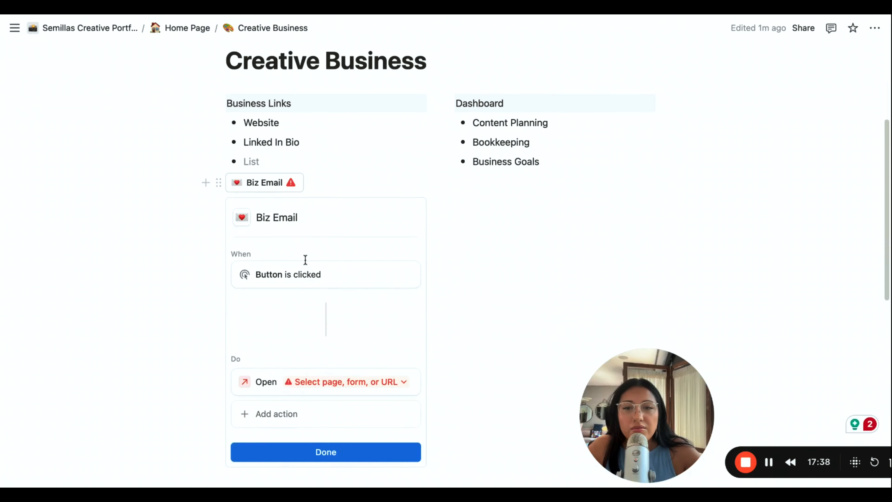
{"action": "left_click", "coordinate": [347, 338]}
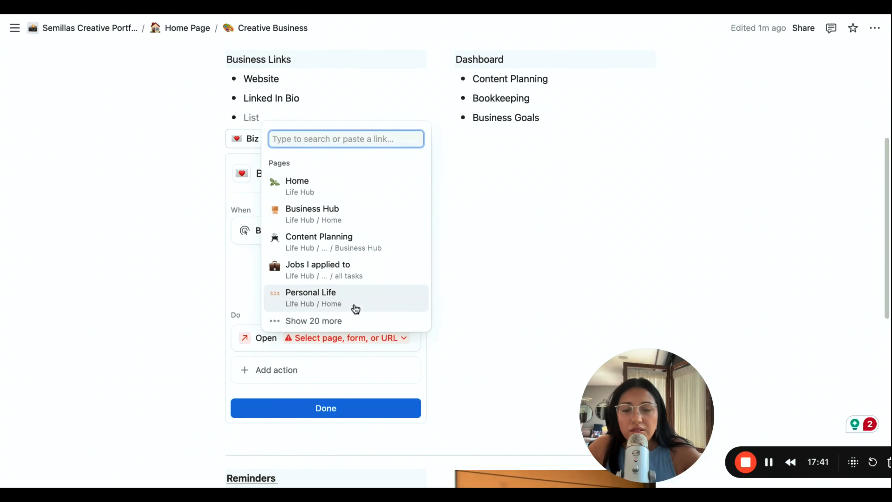
{"action": "type", "text": "https://semillascreative.com/"}
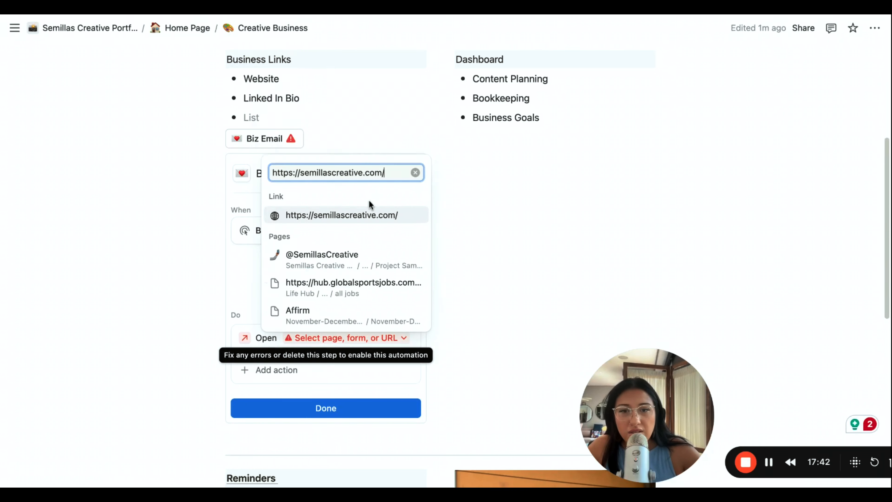
{"action": "key", "text": "Return"}
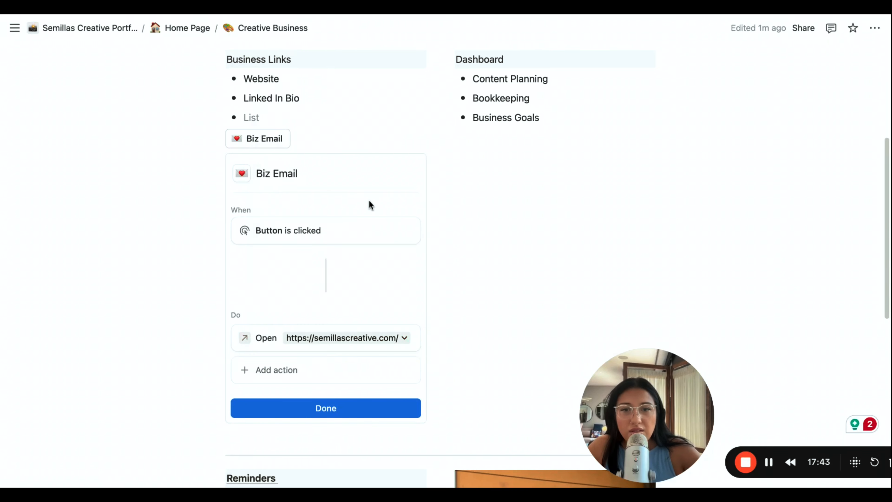
{"action": "left_click", "coordinate": [367, 407]}
{"action": "mouse_move", "coordinate": [260, 142]}
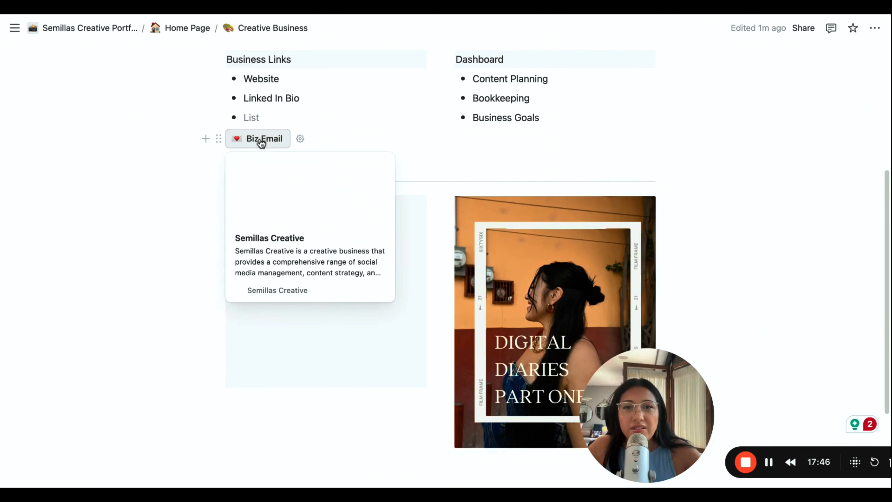
- Delete the empty bullet above the Biz Email button
{"action": "scroll", "coordinate": [330, 233], "scroll_direction": "up", "scroll_amount": 5}
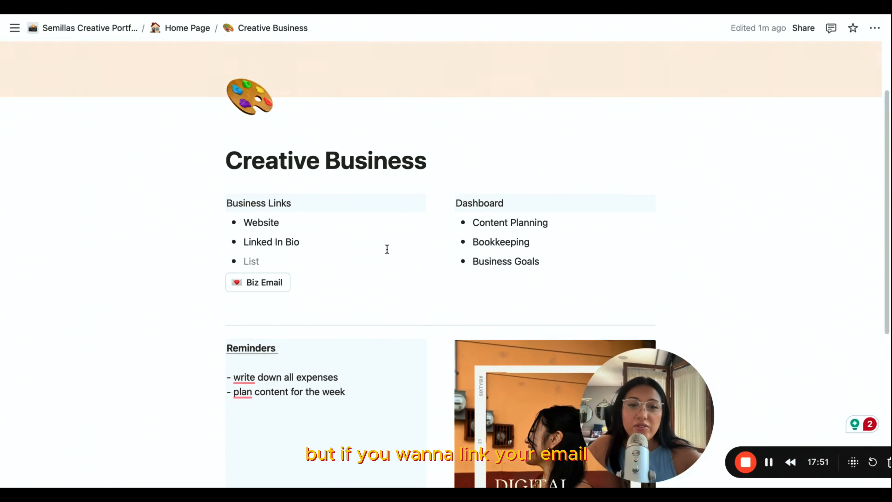
{"action": "scroll", "coordinate": [387, 249], "scroll_direction": "down", "scroll_amount": 4}
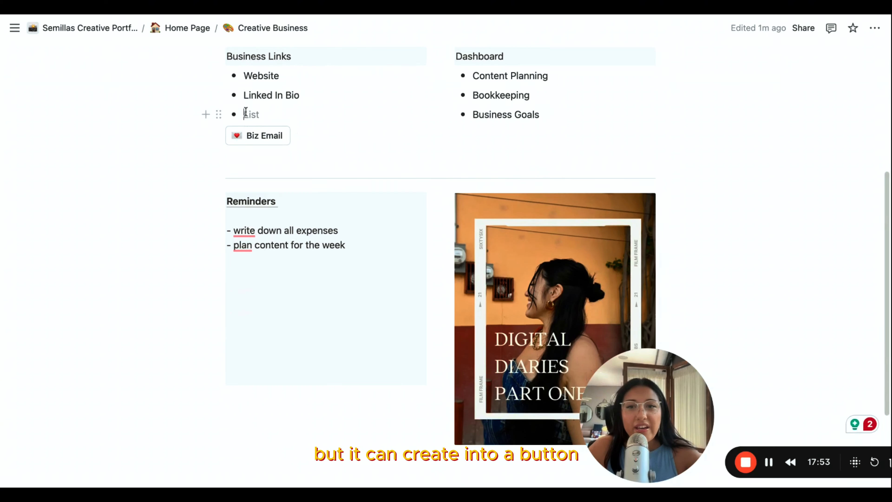
{"action": "left_click", "coordinate": [221, 115]}
{"action": "left_click", "coordinate": [92, 102]}
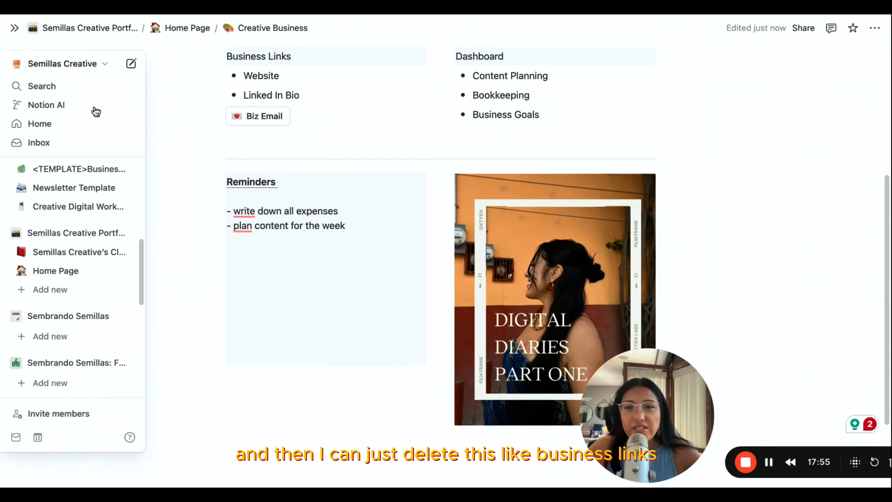
{"action": "scroll", "coordinate": [277, 151], "scroll_direction": "up", "scroll_amount": 1}
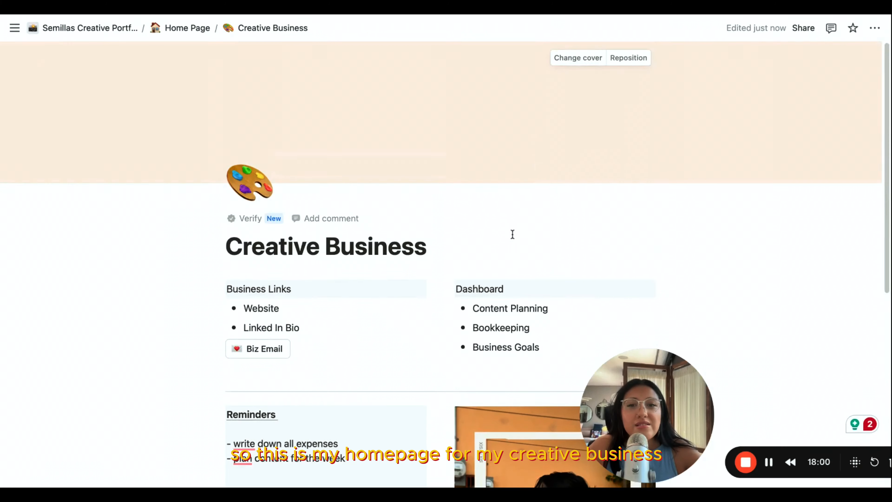
{"action": "scroll", "coordinate": [537, 148], "scroll_direction": "down", "scroll_amount": 8}
{"action": "scroll", "coordinate": [537, 149], "scroll_direction": "up", "scroll_amount": 9}
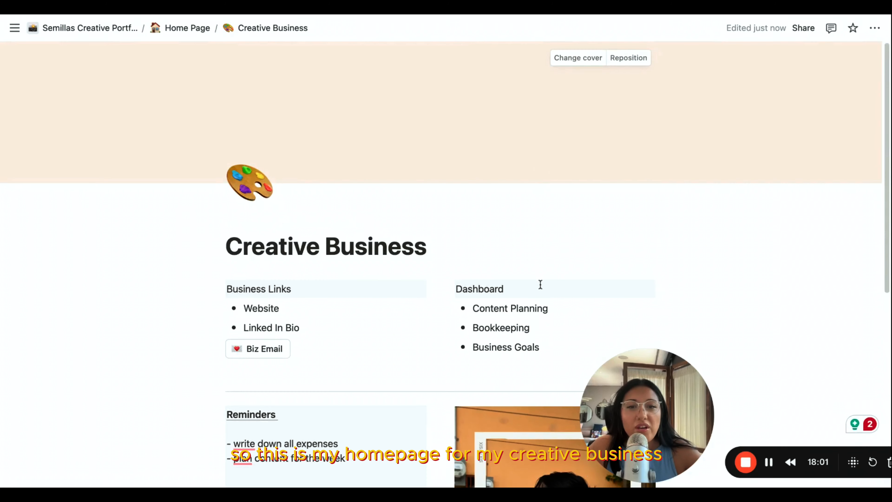
{"action": "scroll", "coordinate": [540, 283], "scroll_direction": "down", "scroll_amount": 6}
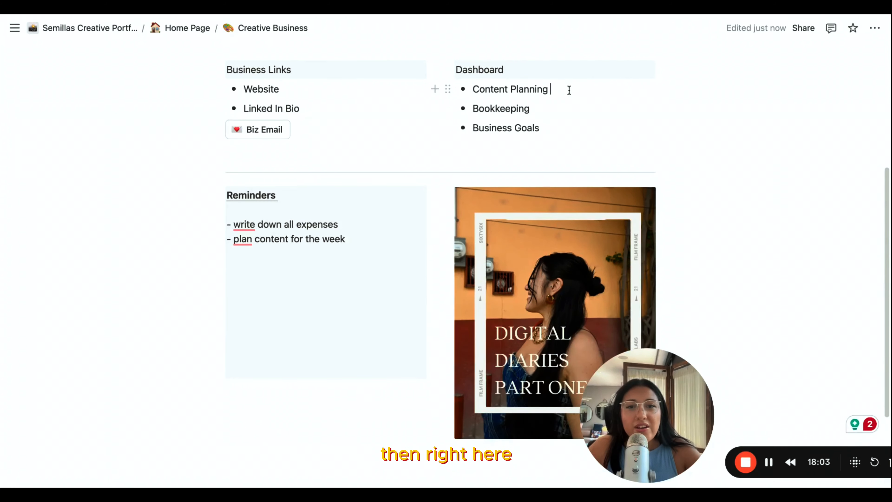
{"action": "scroll", "coordinate": [569, 90], "scroll_direction": "up", "scroll_amount": 1}
{"action": "left_click_drag", "start_coordinate": [569, 90], "coordinate": [465, 100]}
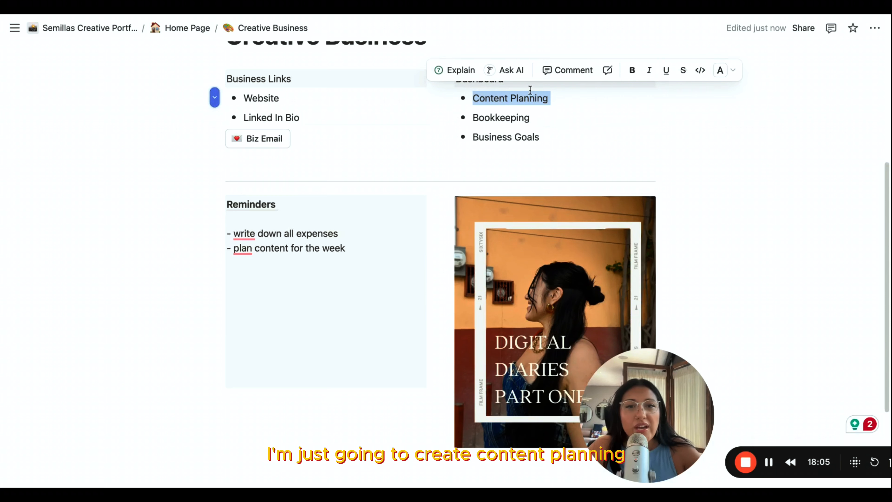
{"action": "left_click", "coordinate": [448, 99]}
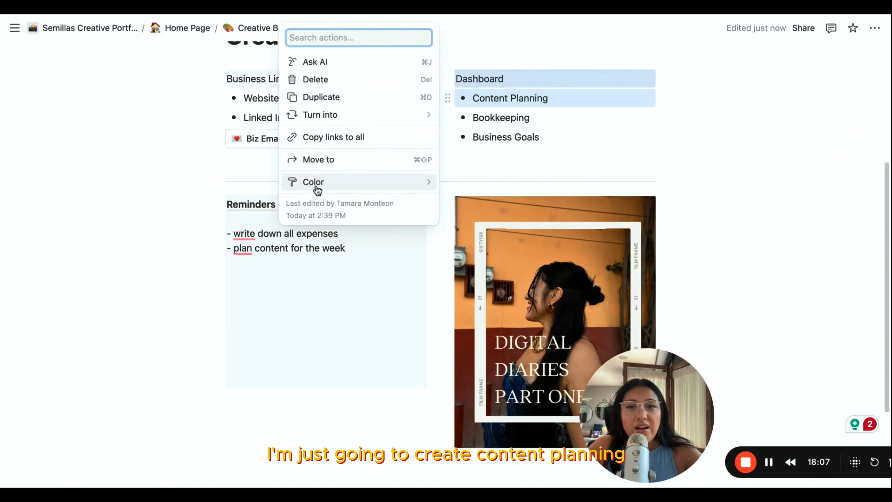
{"action": "mouse_move", "coordinate": [351, 135]}
{"action": "left_click", "coordinate": [598, 112]}
{"action": "mouse_move", "coordinate": [576, 106]}
{"action": "left_mouse_down"}
{"action": "mouse_move", "coordinate": [441, 95]}
{"action": "mouse_move", "coordinate": [568, 99]}
{"action": "left_mouse_up"}
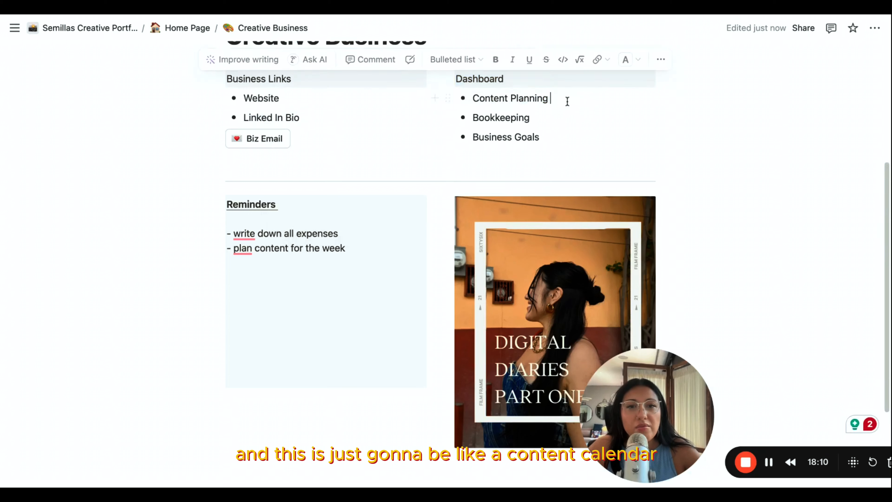
- Turn the Content Planning bullet under Dashboard into a page
{"action": "left_click", "coordinate": [447, 98]}
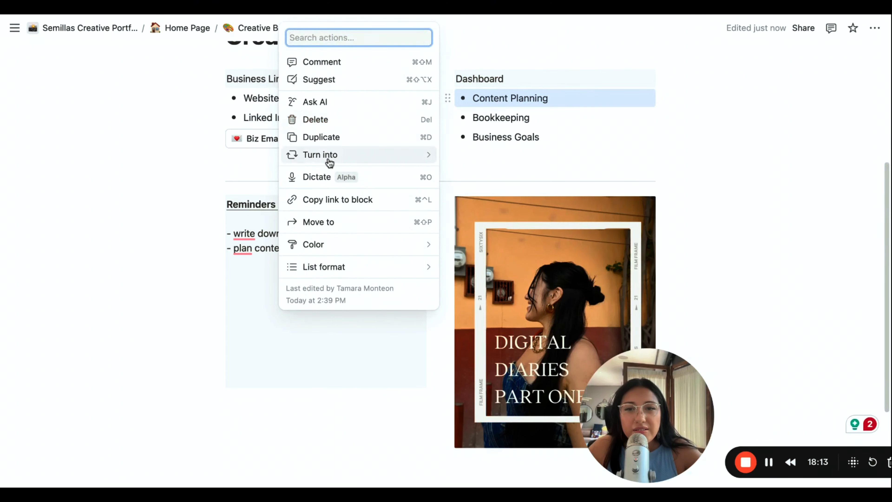
{"action": "mouse_move", "coordinate": [318, 155]}
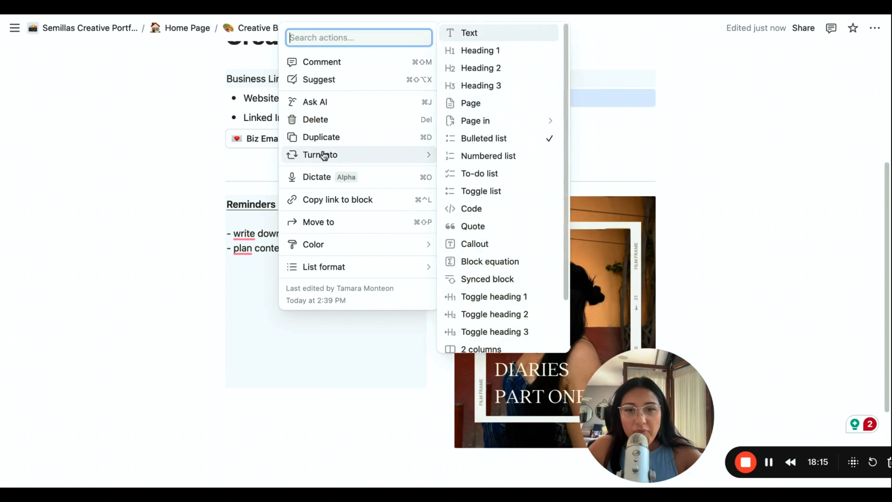
{"action": "left_click", "coordinate": [496, 110]}
- Open the Content Planning page, look over the block types that can be added, and return to the Creative Business page
{"action": "left_click", "coordinate": [532, 97]}
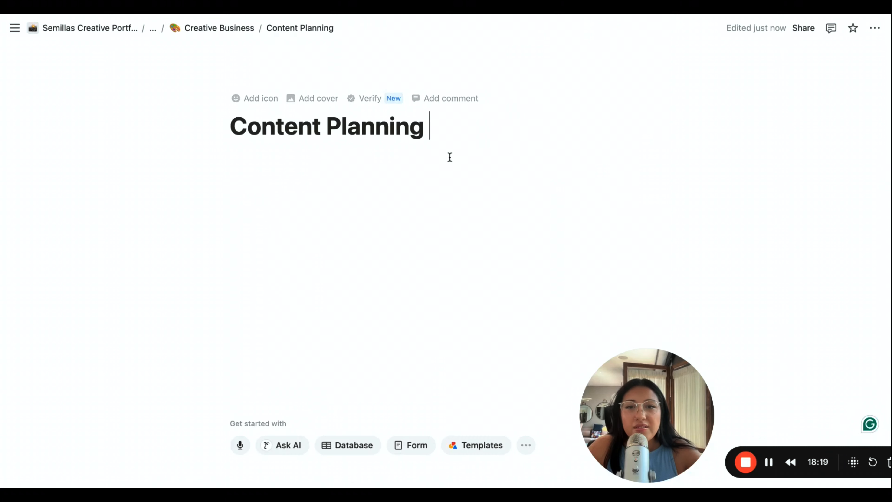
{"action": "left_click", "coordinate": [331, 167]}
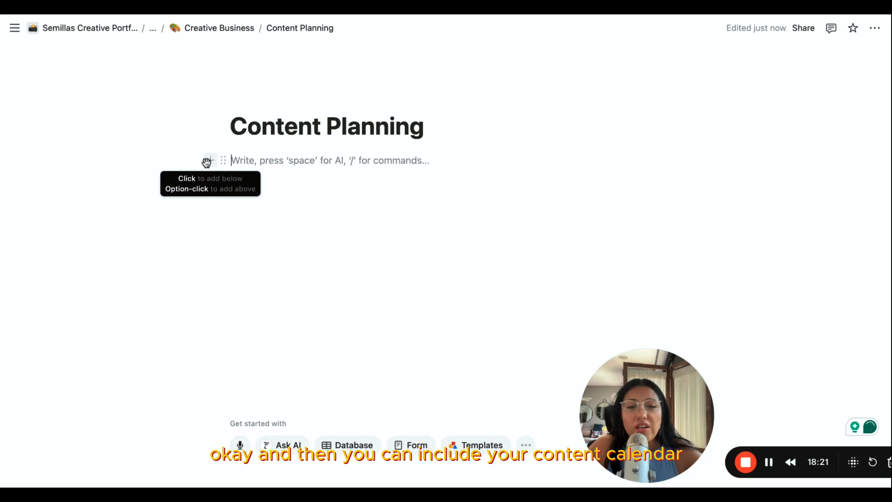
{"action": "left_click", "coordinate": [212, 162]}
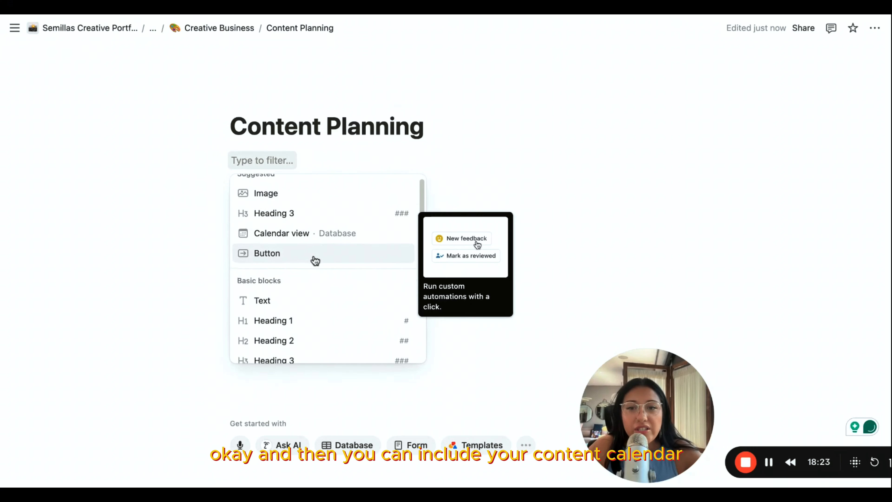
{"action": "left_click", "coordinate": [503, 215]}
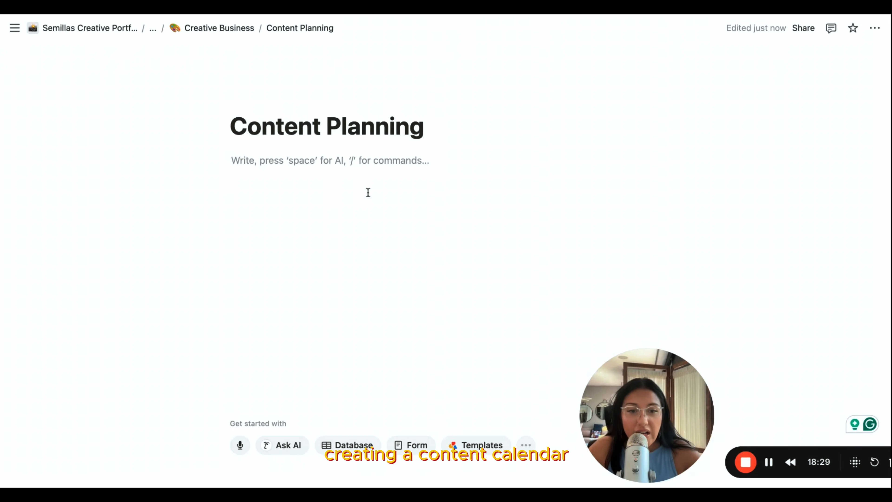
{"action": "left_click", "coordinate": [219, 28]}
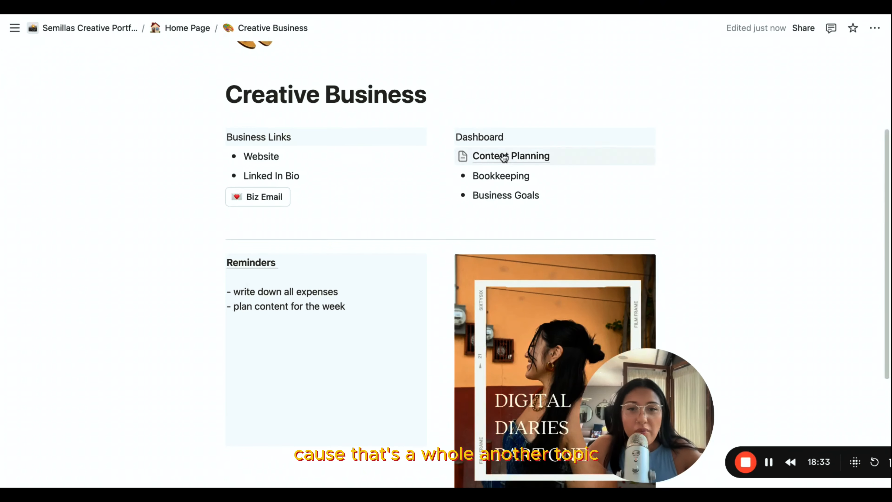
- Turn the Bookkeeping and Business Goals bullets under Dashboard into pages
{"action": "left_click", "coordinate": [447, 175]}
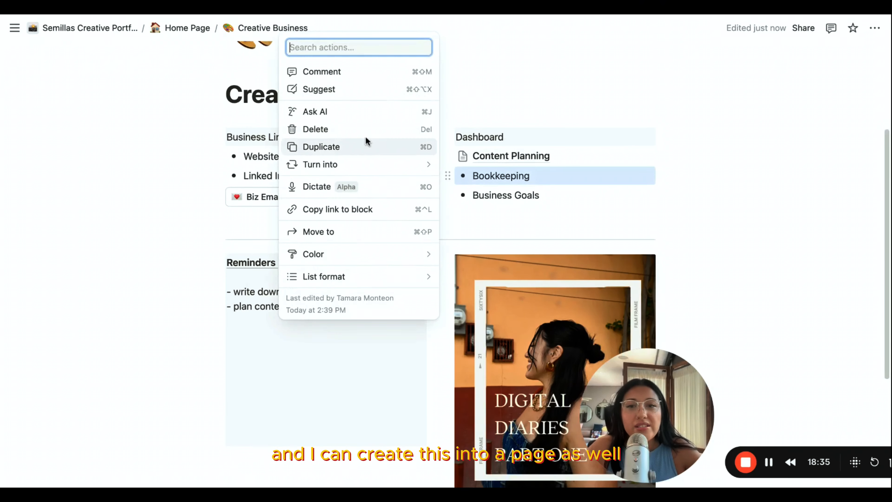
{"action": "mouse_move", "coordinate": [364, 169]}
{"action": "left_click", "coordinate": [471, 103]}
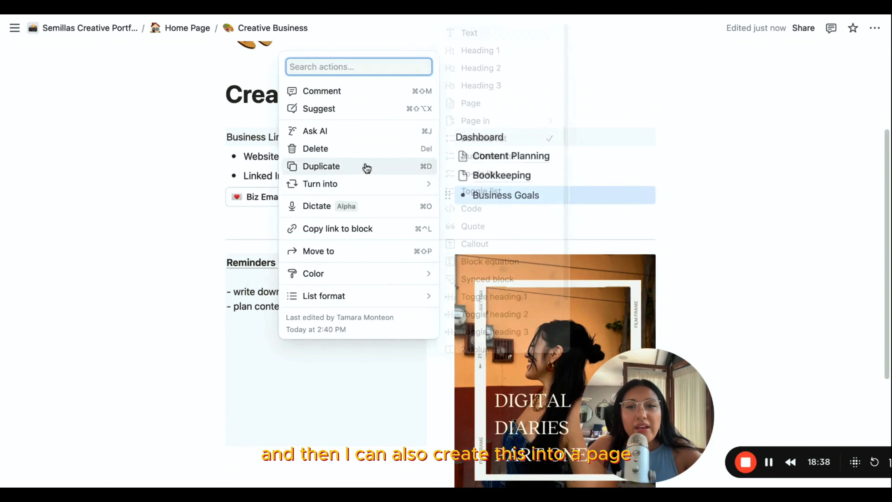
{"action": "mouse_move", "coordinate": [359, 184]}
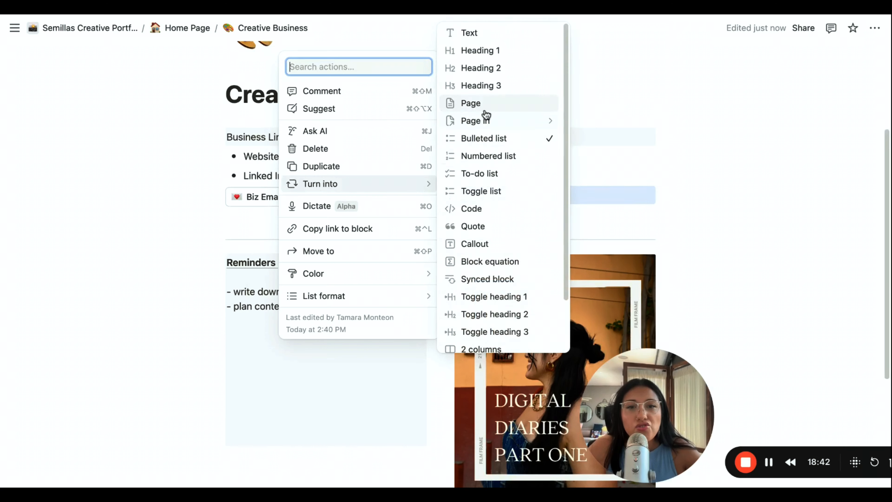
{"action": "left_click", "coordinate": [471, 103]}
- Return to the Home Page and turn the Personal Life bullet under Main Dashboard into a page
{"action": "scroll", "coordinate": [266, 157], "scroll_direction": "down", "scroll_amount": 1}
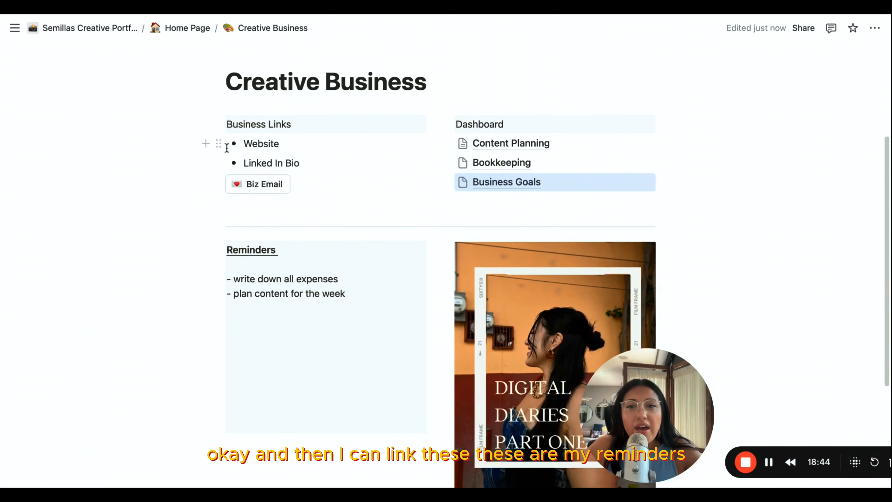
{"action": "scroll", "coordinate": [286, 239], "scroll_direction": "down", "scroll_amount": 5}
{"action": "scroll", "coordinate": [246, 158], "scroll_direction": "up", "scroll_amount": 10}
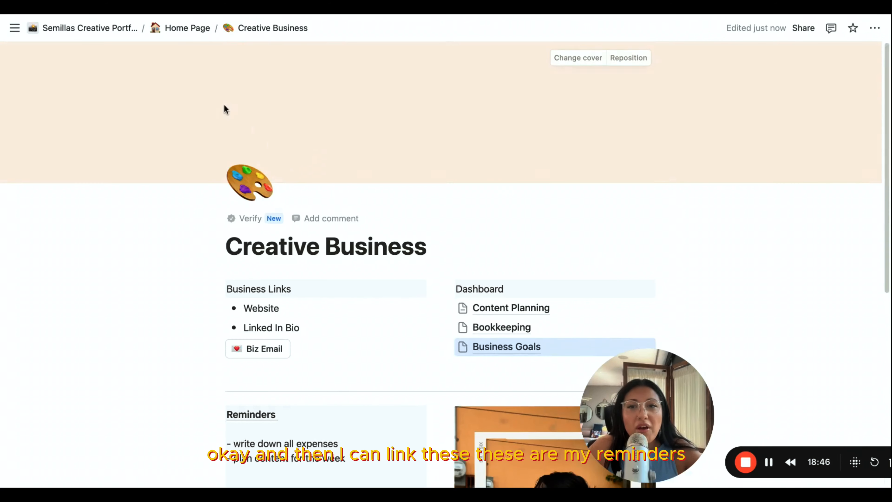
{"action": "left_click", "coordinate": [184, 30]}
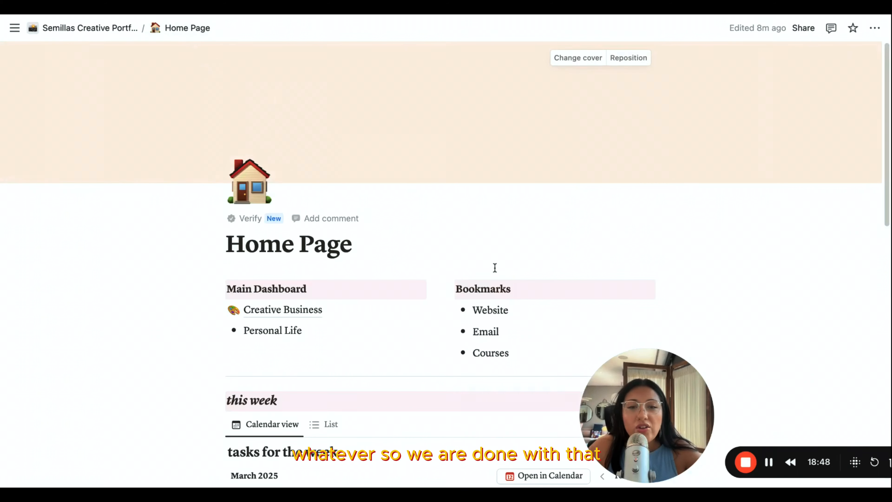
{"action": "scroll", "coordinate": [464, 313], "scroll_direction": "down", "scroll_amount": 5}
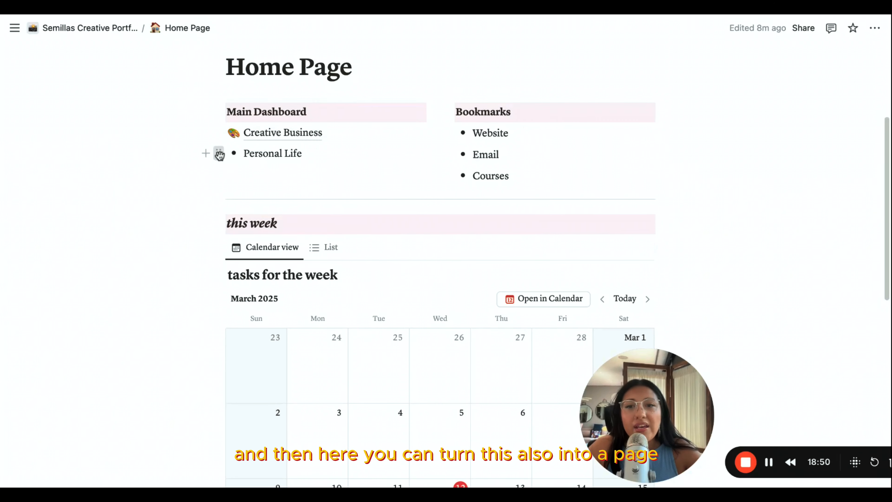
{"action": "left_click", "coordinate": [218, 153]}
{"action": "mouse_move", "coordinate": [128, 155]}
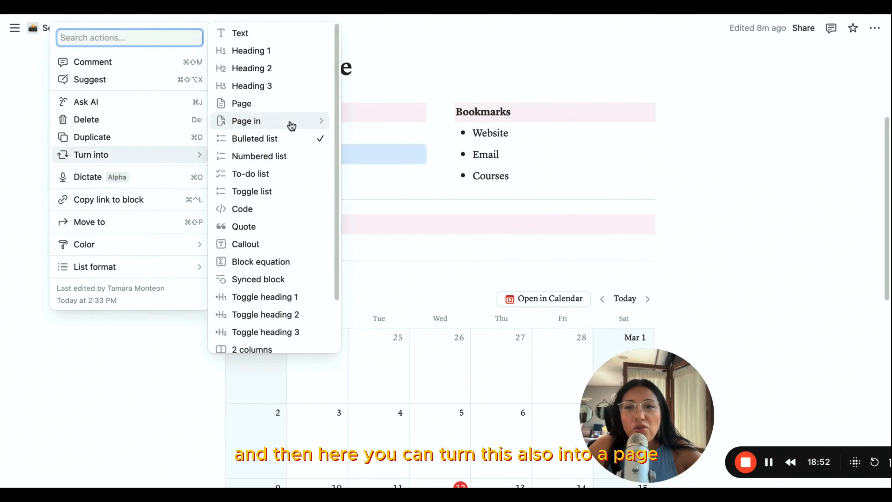
{"action": "left_click", "coordinate": [265, 106]}
- Review the Home Page layout from the dashboard and bookmark lists down to the end of the tasks calendar
{"action": "scroll", "coordinate": [321, 158], "scroll_direction": "down", "scroll_amount": 9}
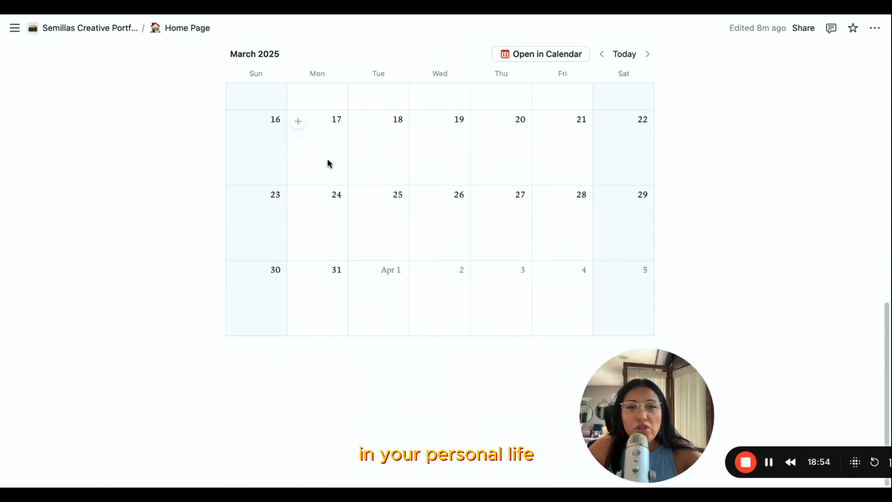
{"action": "scroll", "coordinate": [328, 162], "scroll_direction": "up", "scroll_amount": 14}
{"action": "scroll", "coordinate": [329, 155], "scroll_direction": "down", "scroll_amount": 10}
{"action": "scroll", "coordinate": [330, 150], "scroll_direction": "up", "scroll_amount": 10}
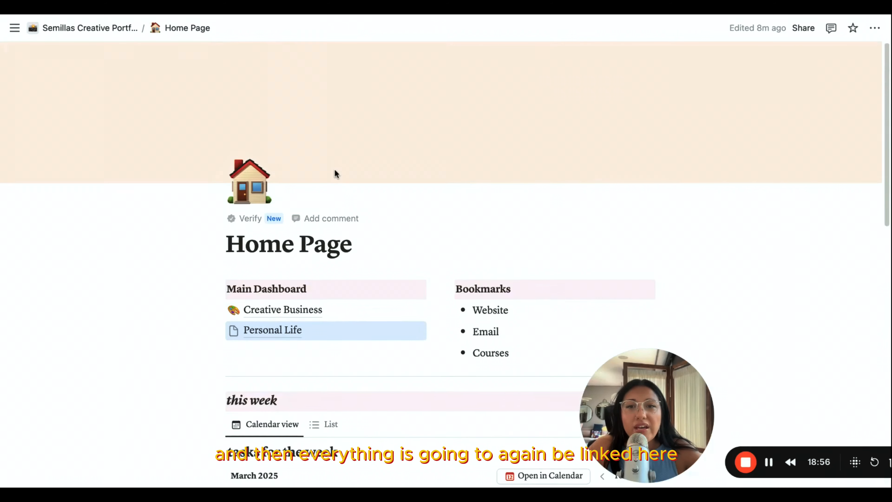
{"action": "scroll", "coordinate": [333, 169], "scroll_direction": "down", "scroll_amount": 17}
{"action": "scroll", "coordinate": [335, 161], "scroll_direction": "up", "scroll_amount": 15}
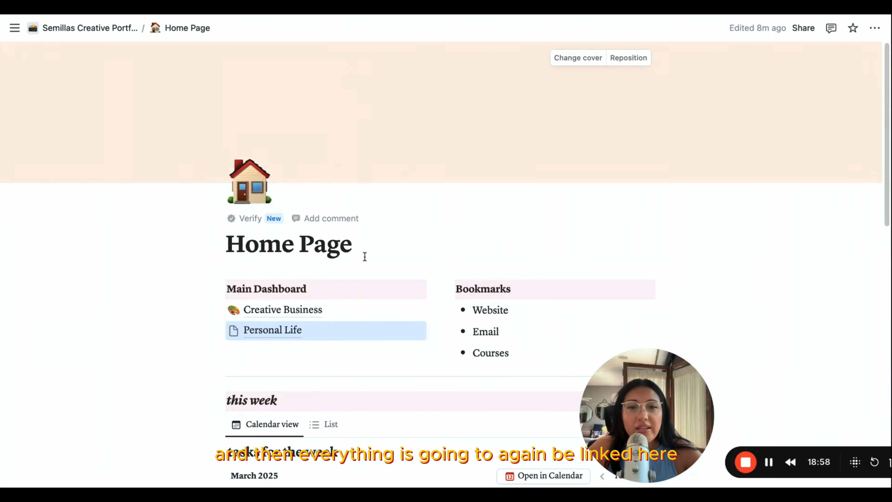
- Open the Creative Business page and review its business links, dashboard pages, reminders and image
{"action": "left_click", "coordinate": [288, 312]}
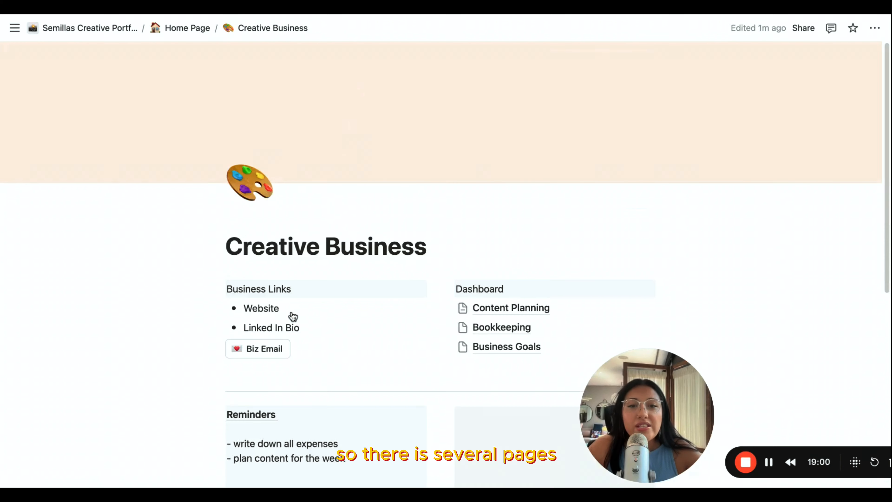
{"action": "scroll", "coordinate": [456, 312], "scroll_direction": "down", "scroll_amount": 5}
{"action": "scroll", "coordinate": [506, 314], "scroll_direction": "down", "scroll_amount": 1}
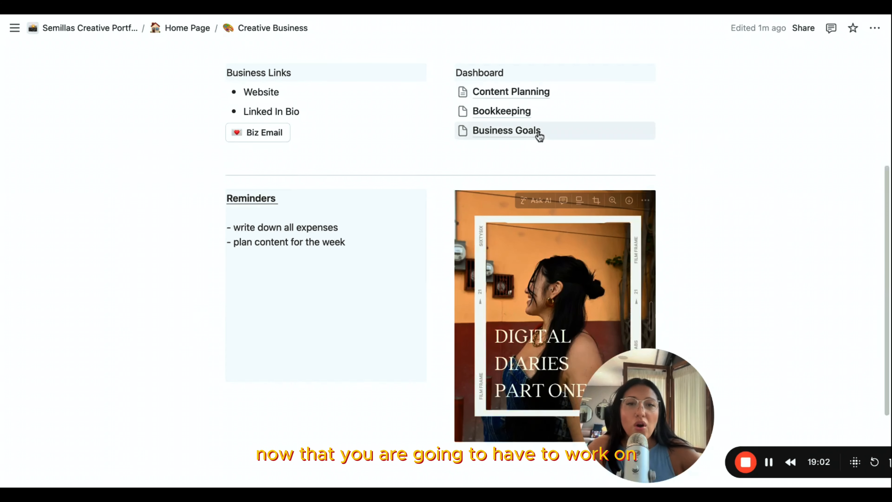
{"action": "mouse_move", "coordinate": [510, 104]}
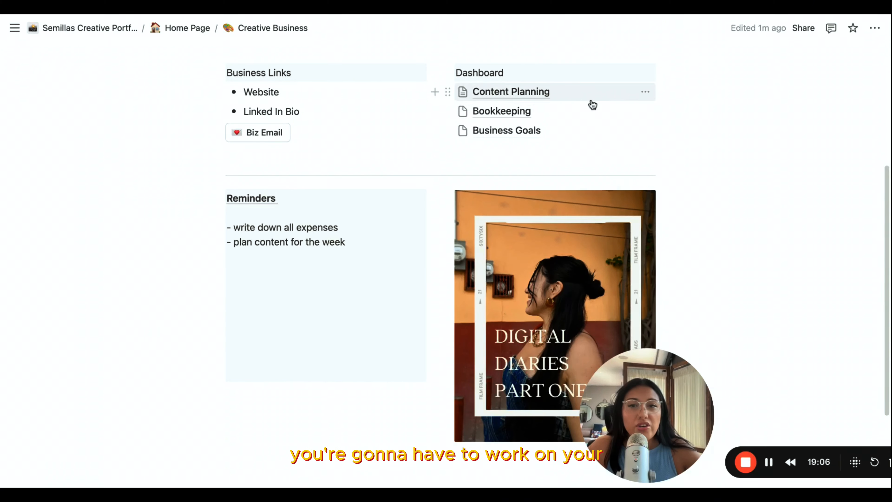
{"action": "scroll", "coordinate": [462, 153], "scroll_direction": "up", "scroll_amount": 5}
{"action": "scroll", "coordinate": [462, 156], "scroll_direction": "down", "scroll_amount": 3}
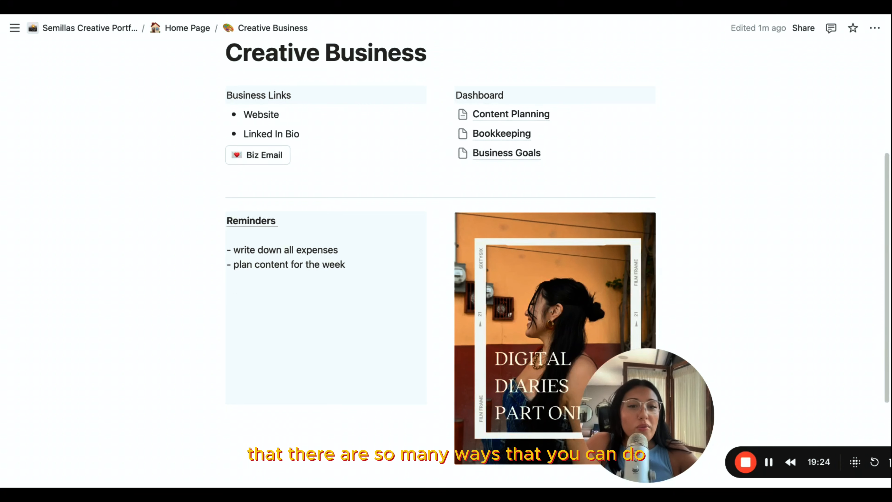
{"action": "scroll", "coordinate": [736, 159], "scroll_direction": "up", "scroll_amount": 5}
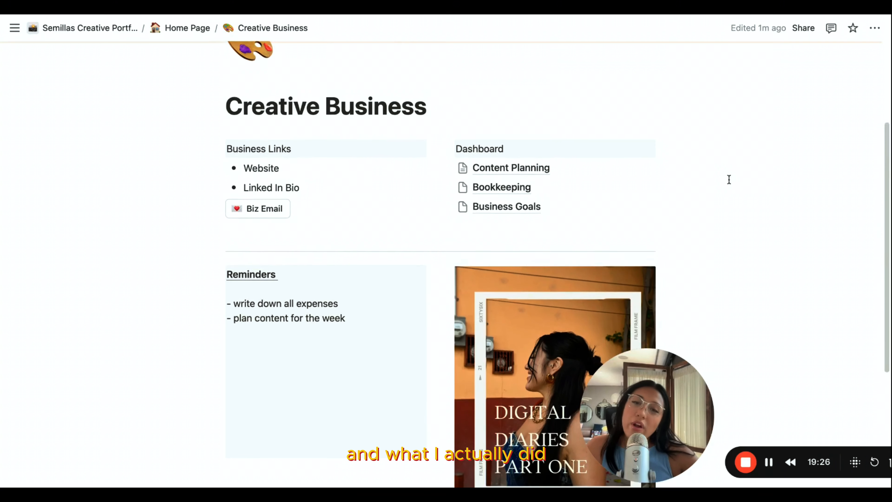
{"action": "scroll", "coordinate": [491, 160], "scroll_direction": "down", "scroll_amount": 3}
{"action": "scroll", "coordinate": [516, 163], "scroll_direction": "down", "scroll_amount": 2}
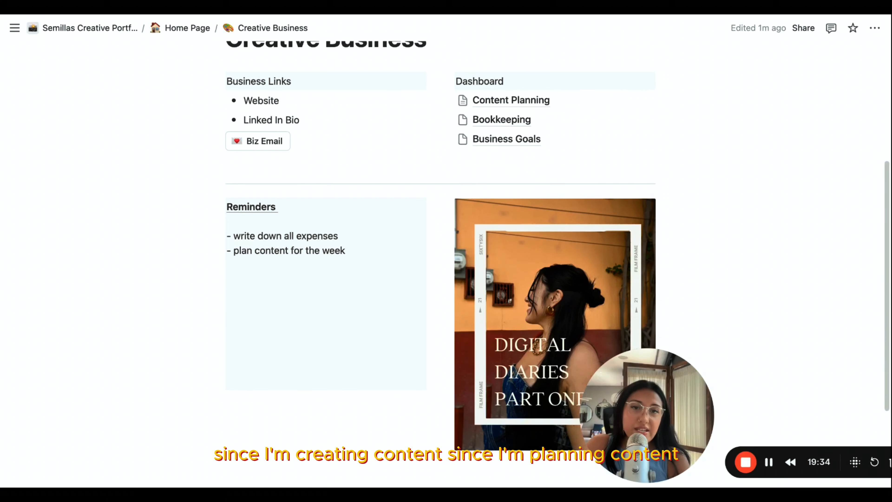
{"action": "scroll", "coordinate": [386, 60], "scroll_direction": "up", "scroll_amount": 5}
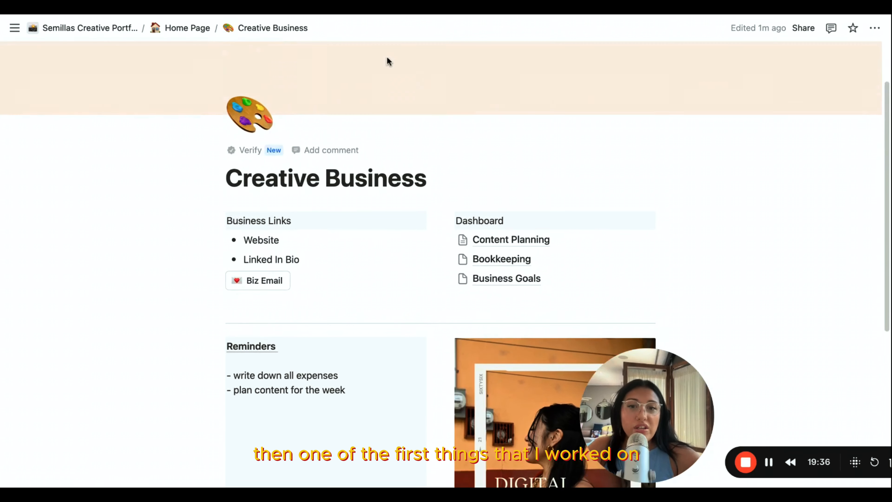
{"action": "mouse_move", "coordinate": [516, 239]}
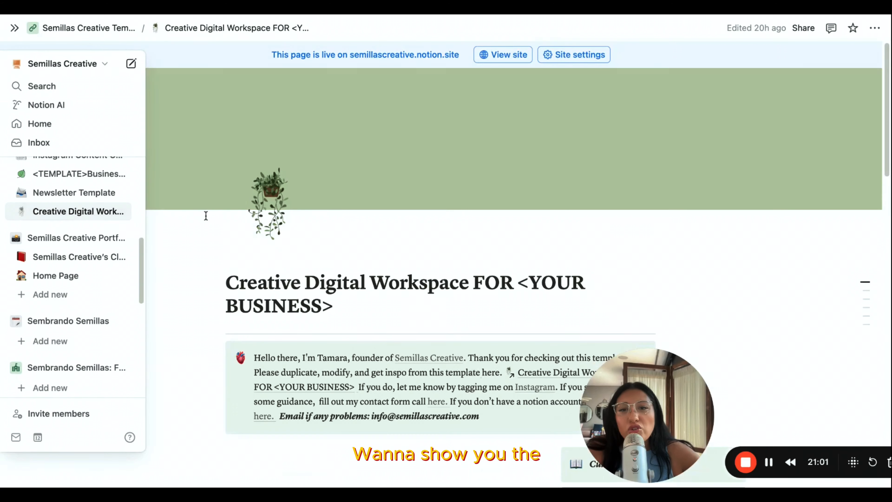
- Examine the Creative Digital Workspace template page, from its introduction and Biz Hub down to the business things and Quarterly Goals sections
{"action": "scroll", "coordinate": [319, 227], "scroll_direction": "down", "scroll_amount": 5}
{"action": "scroll", "coordinate": [320, 224], "scroll_direction": "down", "scroll_amount": 10}
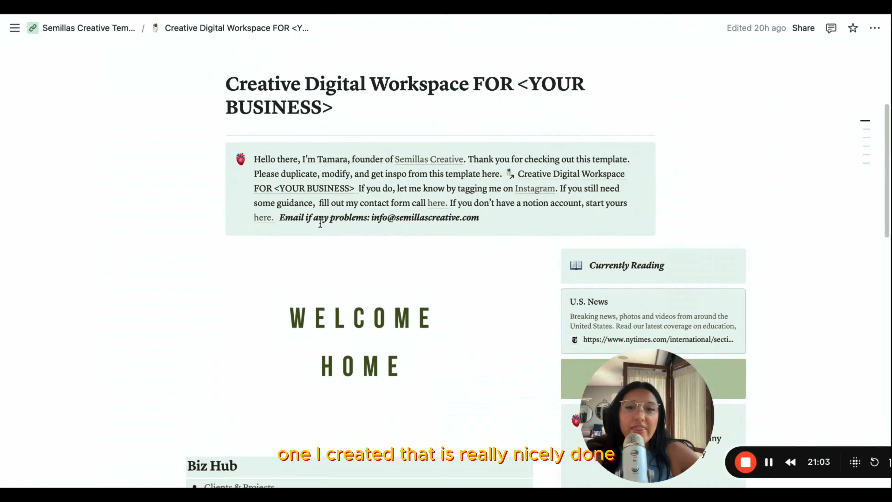
{"action": "scroll", "coordinate": [320, 223], "scroll_direction": "up", "scroll_amount": 5}
{"action": "scroll", "coordinate": [358, 246], "scroll_direction": "down", "scroll_amount": 7}
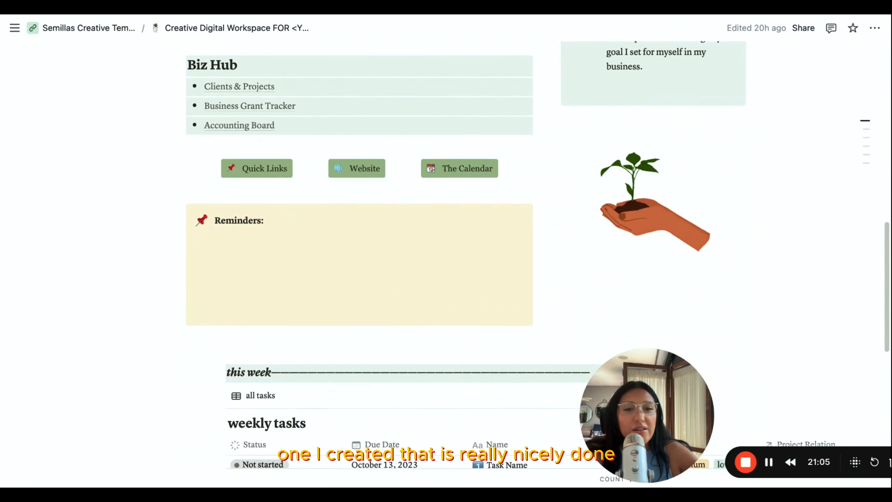
{"action": "scroll", "coordinate": [358, 246], "scroll_direction": "up", "scroll_amount": 6}
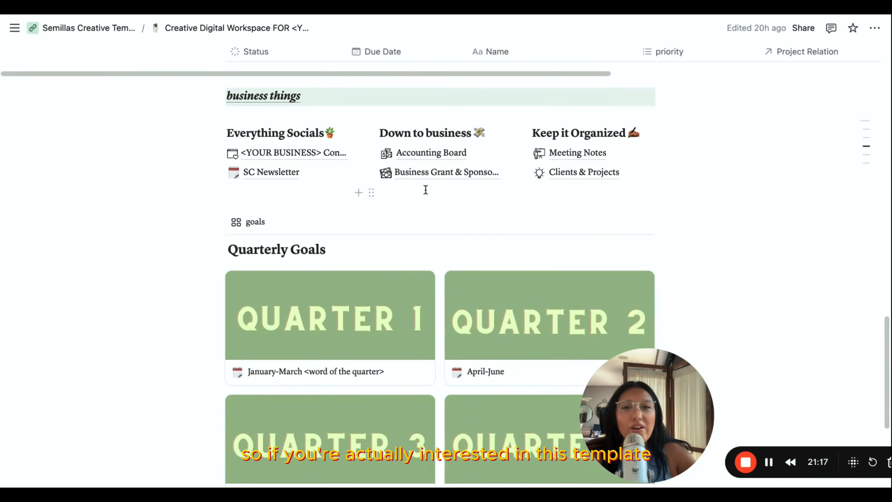
{"action": "scroll", "coordinate": [425, 189], "scroll_direction": "up", "scroll_amount": 2}
{"action": "scroll", "coordinate": [429, 195], "scroll_direction": "down", "scroll_amount": 8}
{"action": "scroll", "coordinate": [418, 175], "scroll_direction": "up", "scroll_amount": 20}
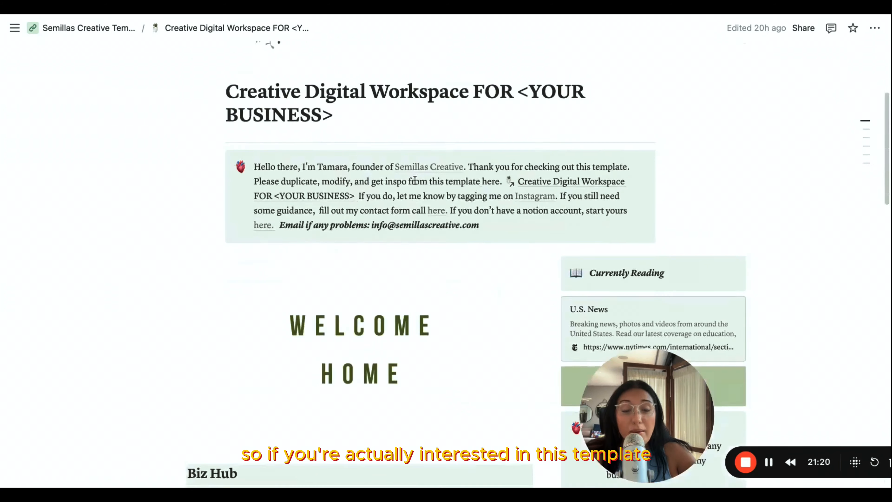
{"action": "scroll", "coordinate": [408, 214], "scroll_direction": "down", "scroll_amount": 15}
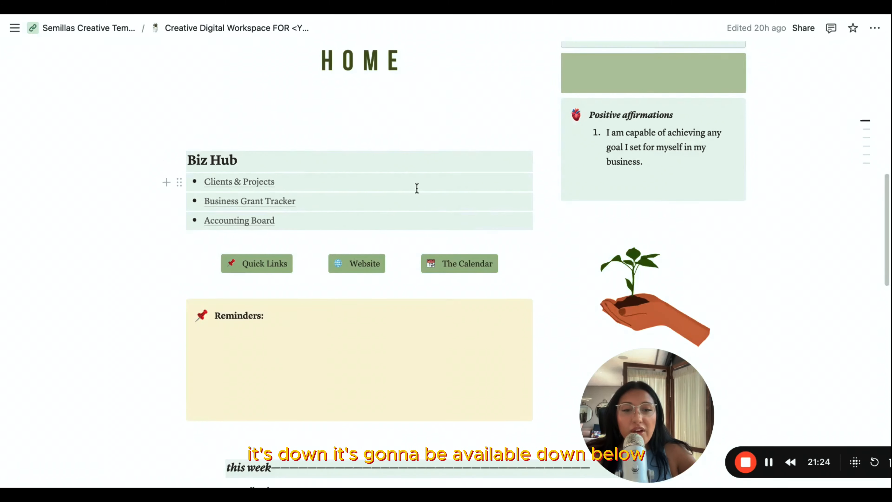
{"action": "scroll", "coordinate": [417, 188], "scroll_direction": "down", "scroll_amount": 15}
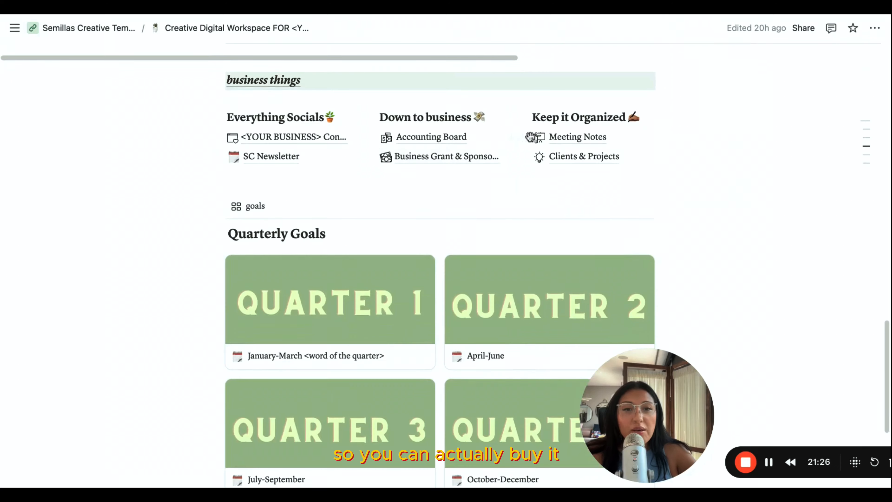
- Open the template's Meeting Notes link, return to the Creative Digital Workspace page, and look over its welcome banner and Biz Hub
{"action": "left_click", "coordinate": [578, 137]}
{"action": "left_click", "coordinate": [222, 31]}
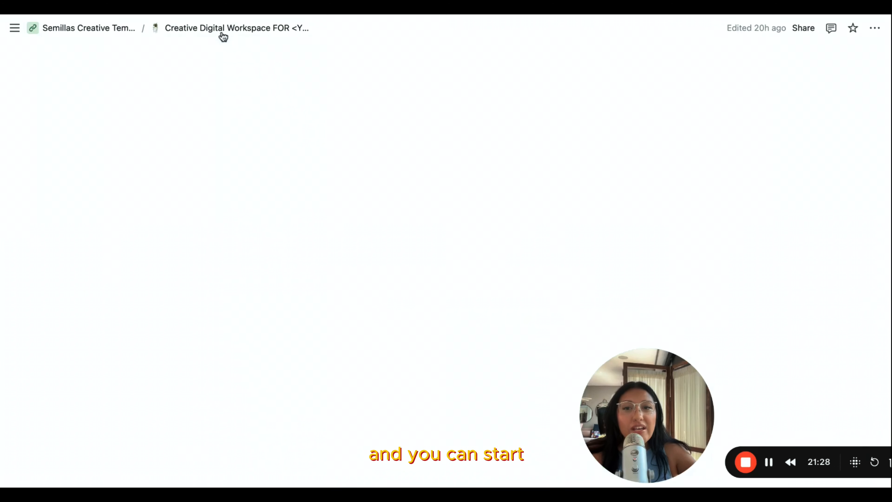
{"action": "scroll", "coordinate": [381, 305], "scroll_direction": "down", "scroll_amount": 3}
{"action": "scroll", "coordinate": [377, 271], "scroll_direction": "down", "scroll_amount": 6}
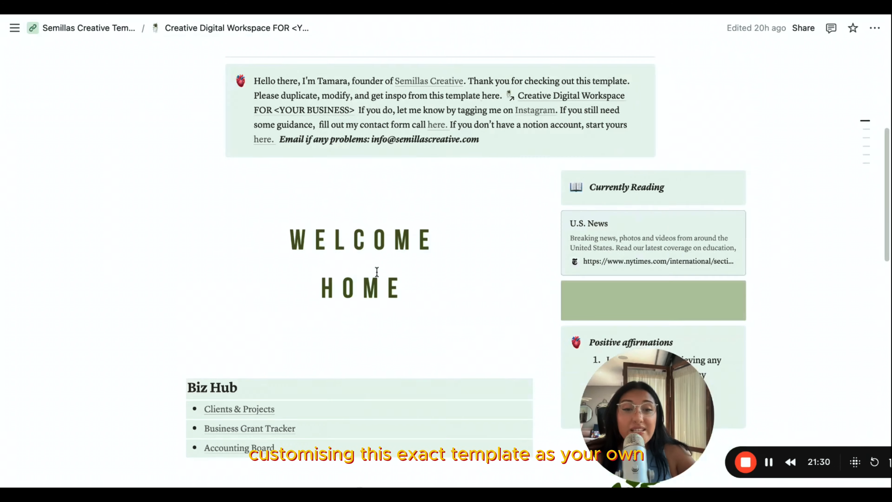
{"action": "scroll", "coordinate": [377, 271], "scroll_direction": "down", "scroll_amount": 2}
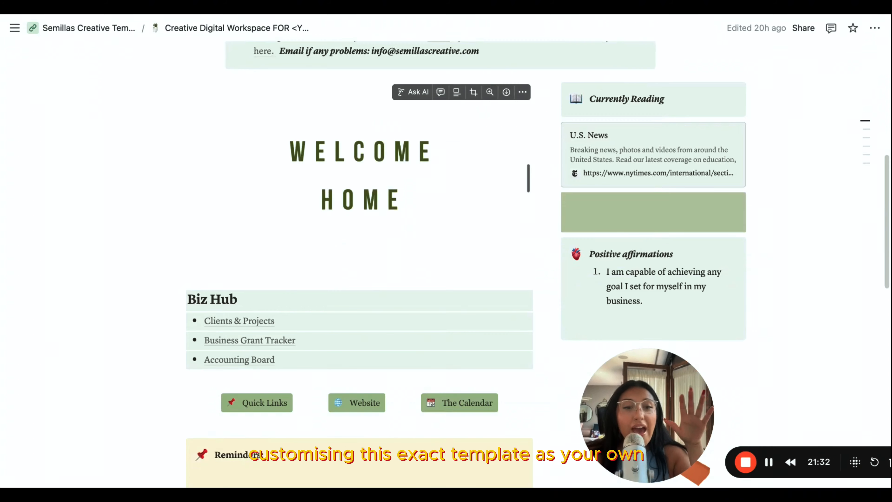
{"action": "scroll", "coordinate": [385, 305], "scroll_direction": "up", "scroll_amount": 10}
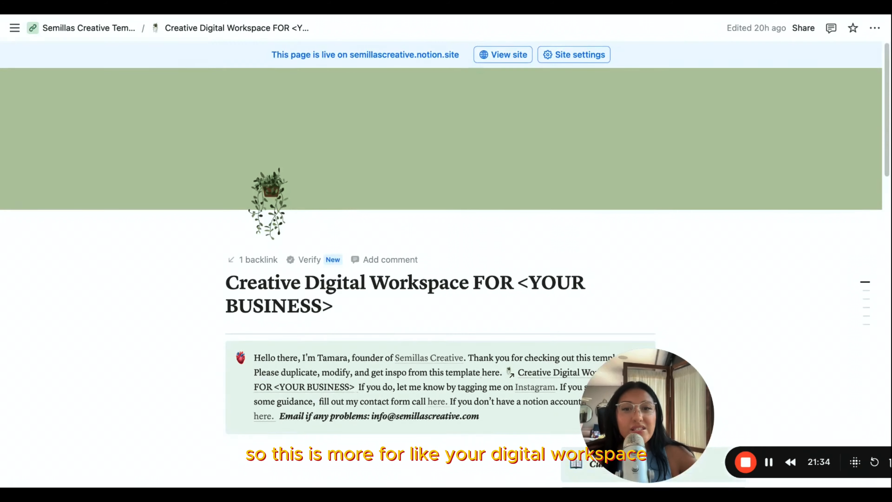
{"action": "scroll", "coordinate": [384, 305], "scroll_direction": "down", "scroll_amount": 10}
{"action": "scroll", "coordinate": [386, 305], "scroll_direction": "up", "scroll_amount": 3}
{"action": "mouse_move", "coordinate": [434, 342]}
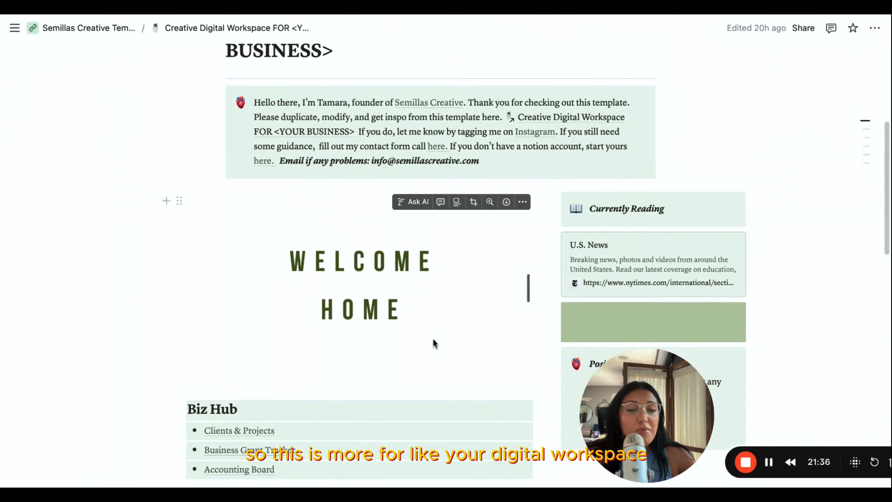
{"action": "scroll", "coordinate": [433, 340], "scroll_direction": "down", "scroll_amount": 3}
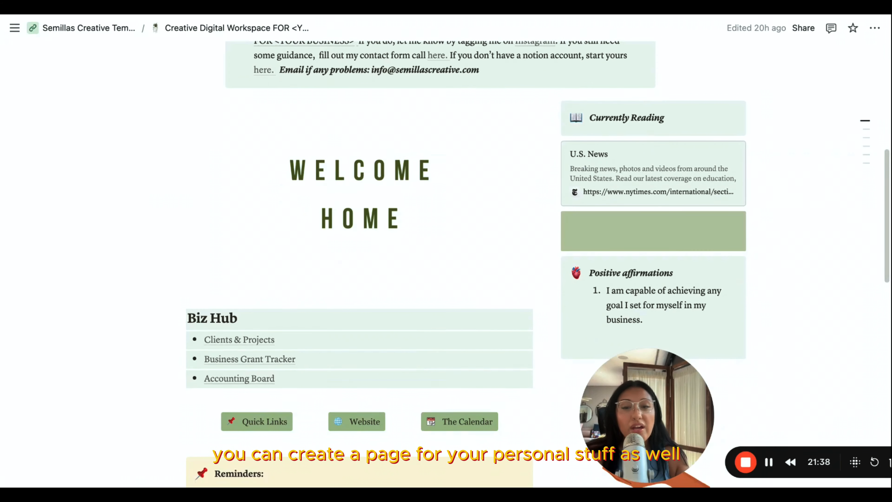